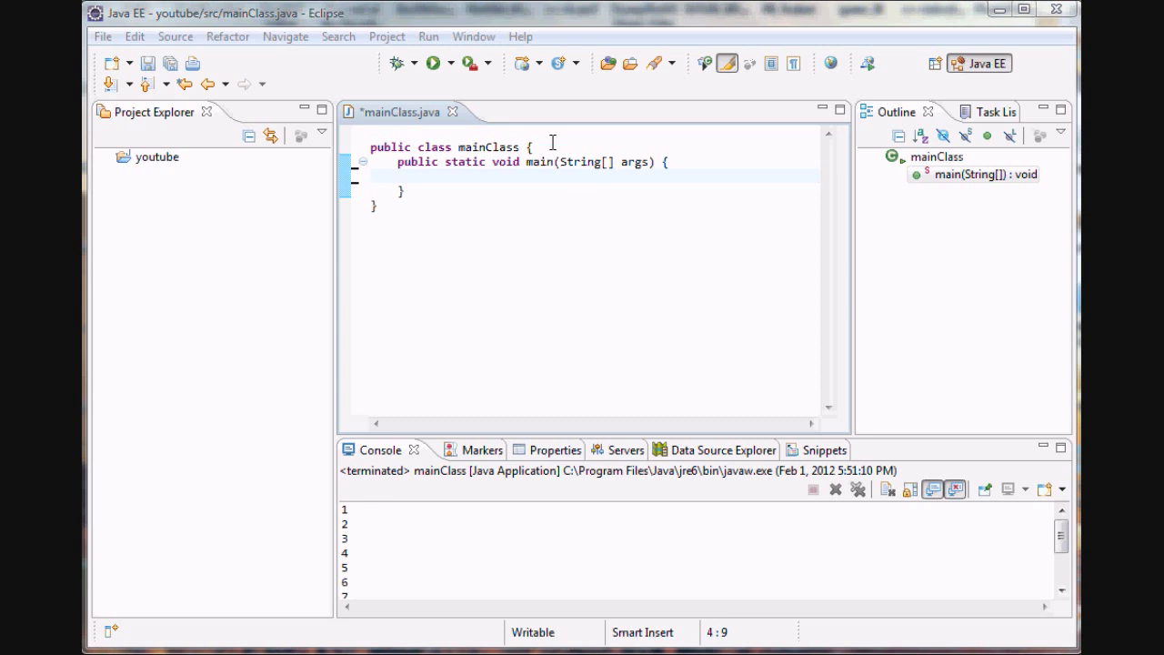
type("int ")
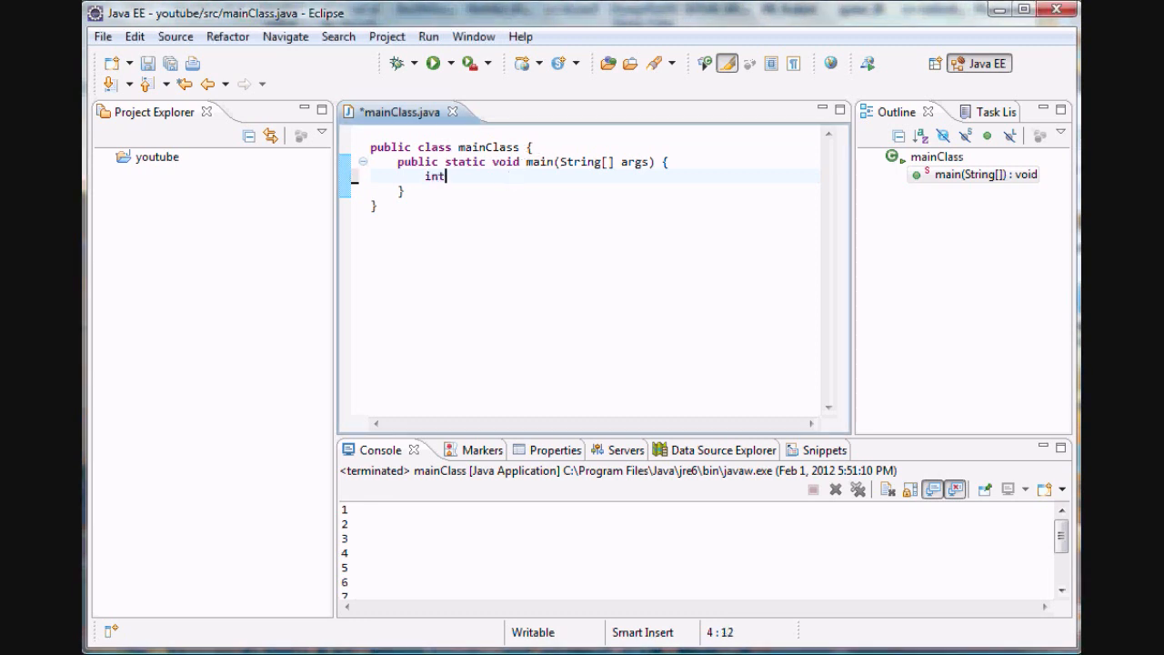
type("x")
type(" = 0")
type(";")
Declare int x = 0 and begin a while (x <= 10) loop with a println statement
key("Return")
key("Return")
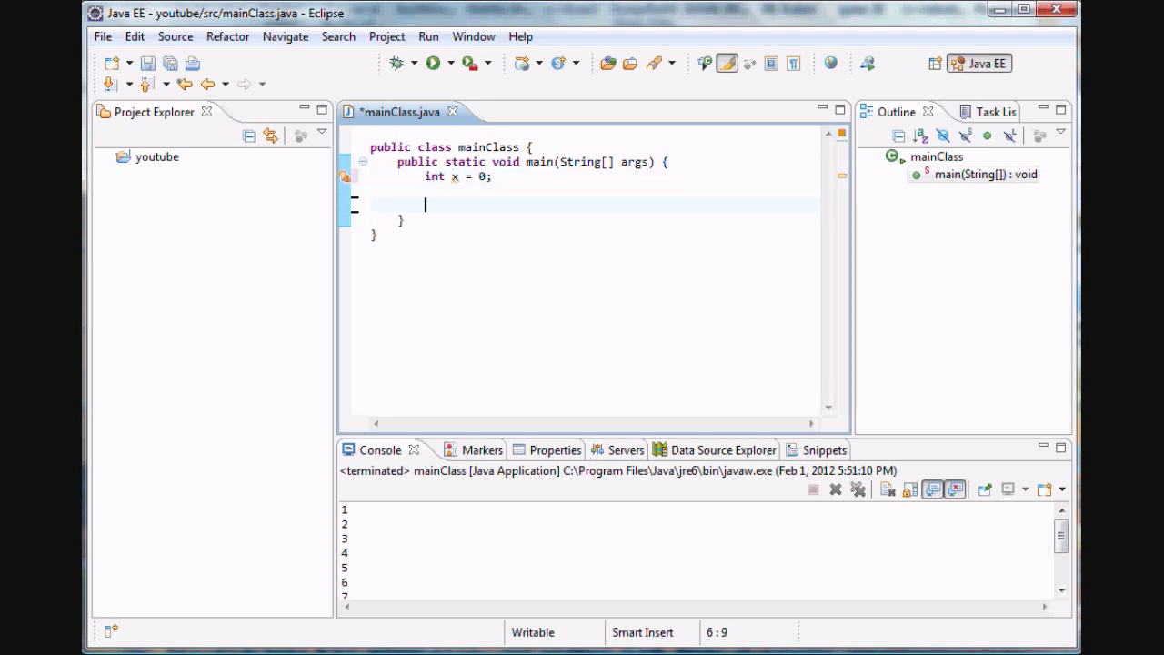
type("while(x")
type(" <= 0")
key("BackSpace")
type("10) ")
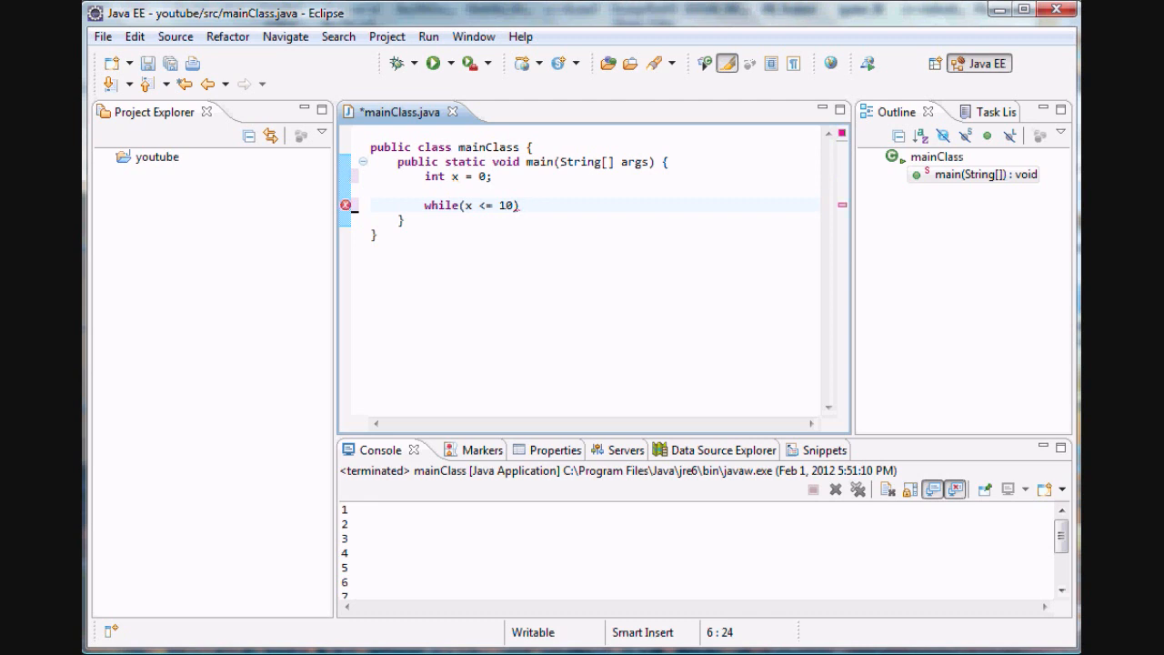
type("{")
key("Return")
type("Sy")
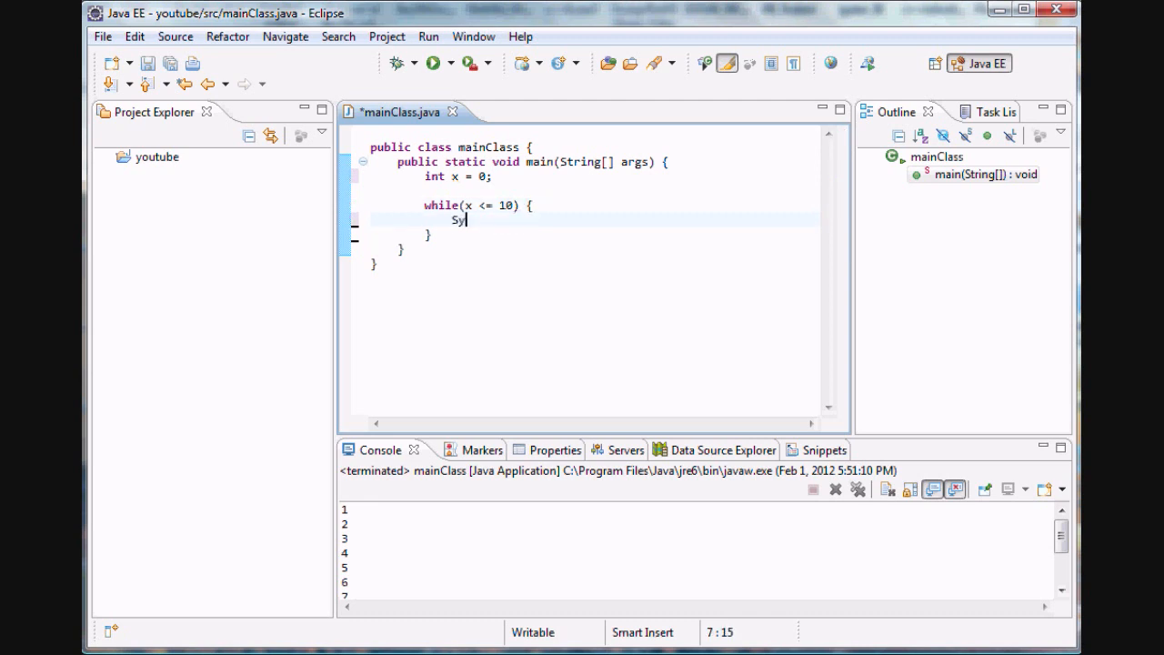
type("stem.out.prin")
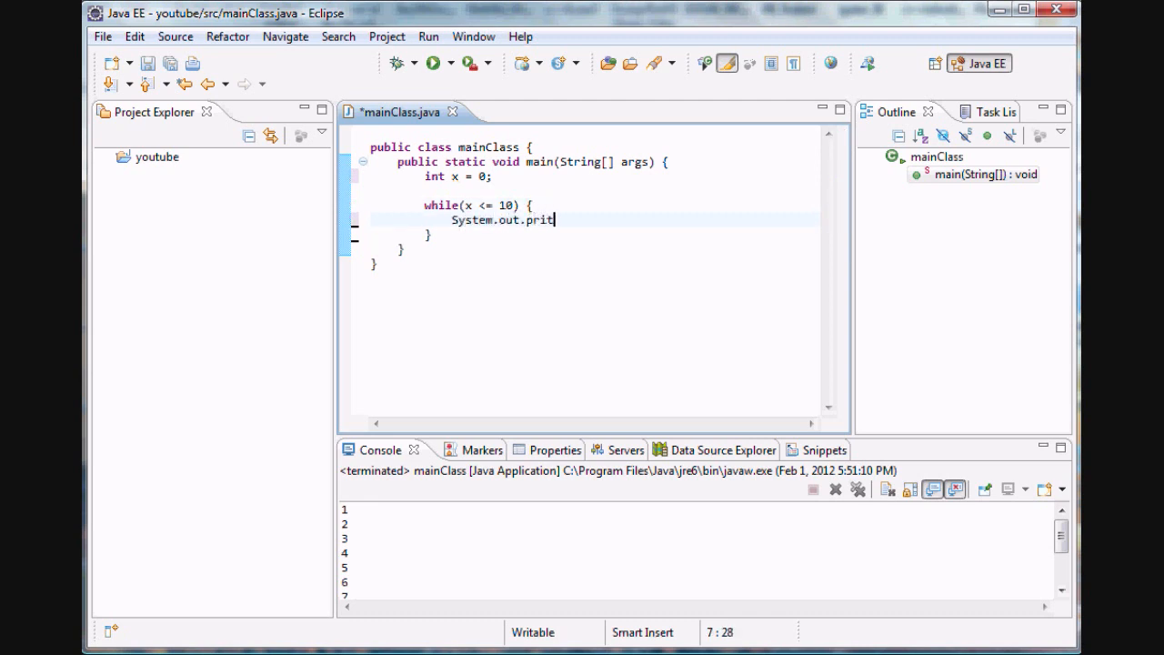
key("BackSpace")
type("ntln()")
Finish the loop body printing x and incrementing x++, then highlight the whole while loop
key("Left")
type("x);")
key("Return")
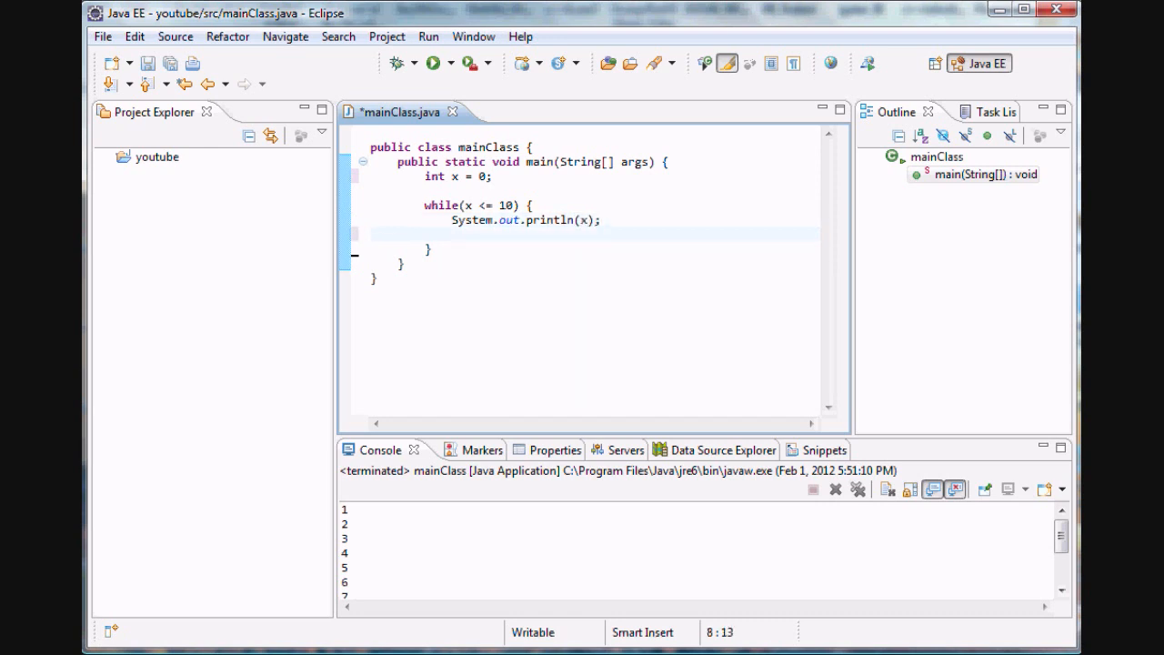
type("x")
type("++;")
key("Down")
left_click_drag(431, 249, 309, 214)
Review the while loop's condition x <= 10 and its two body statements
left_click(310, 214)
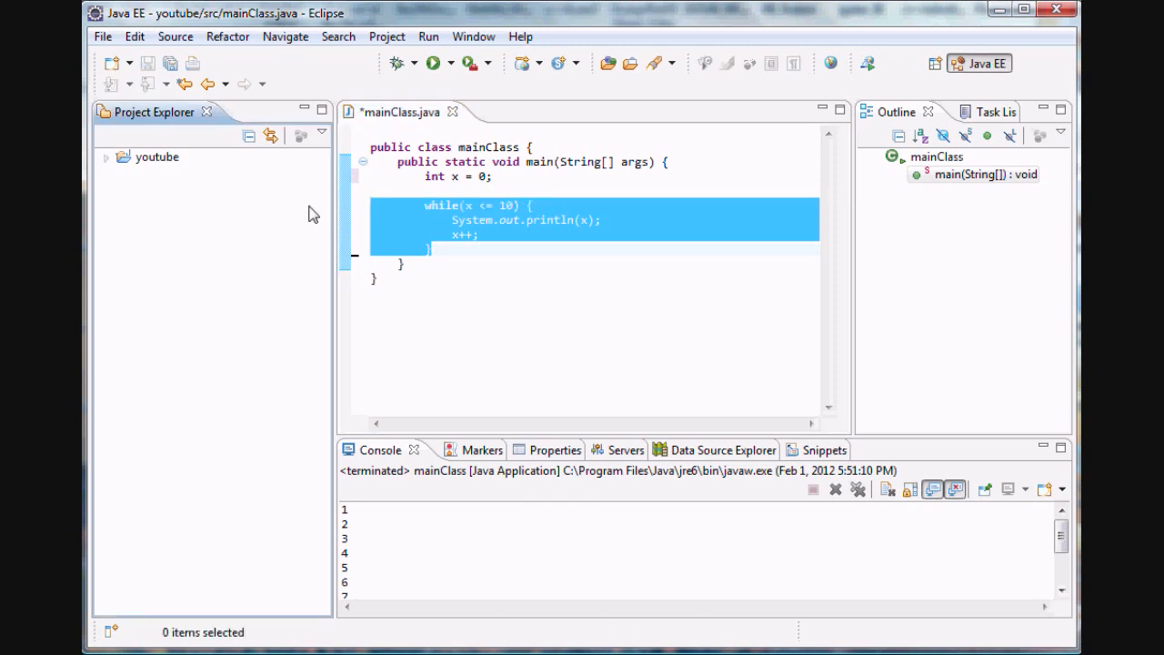
left_click(451, 205)
mouse_move(464, 204)
left_mouse_down()
mouse_move(509, 204)
mouse_move(473, 190)
mouse_move(516, 205)
left_mouse_up()
left_click(446, 204)
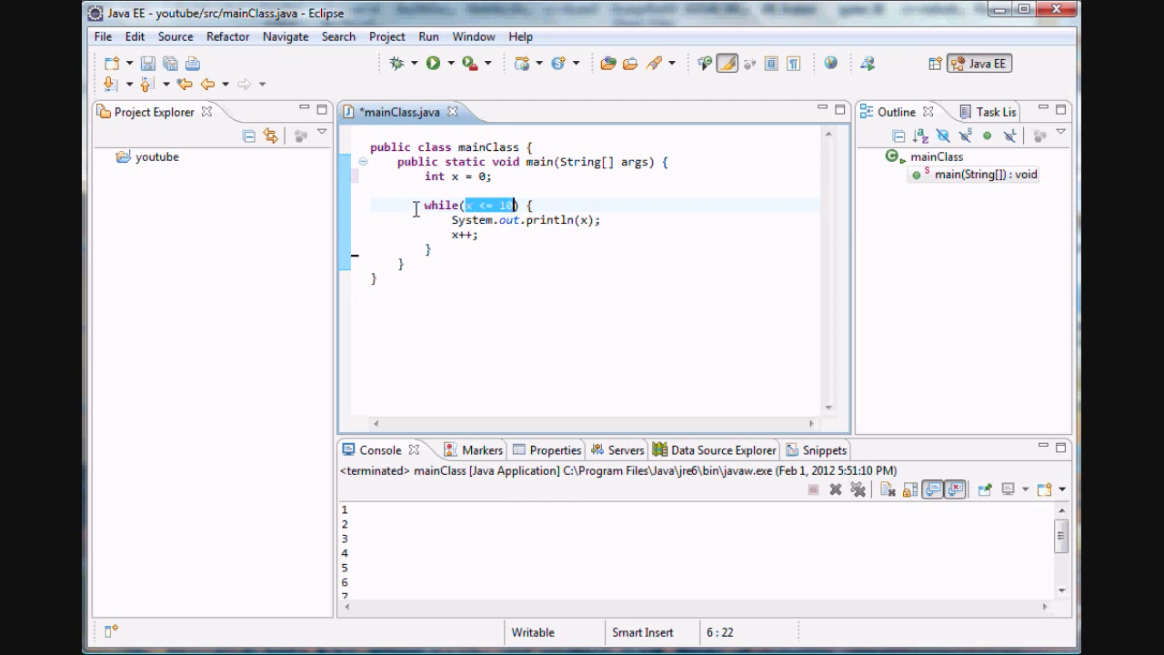
left_click_drag(452, 219, 478, 236)
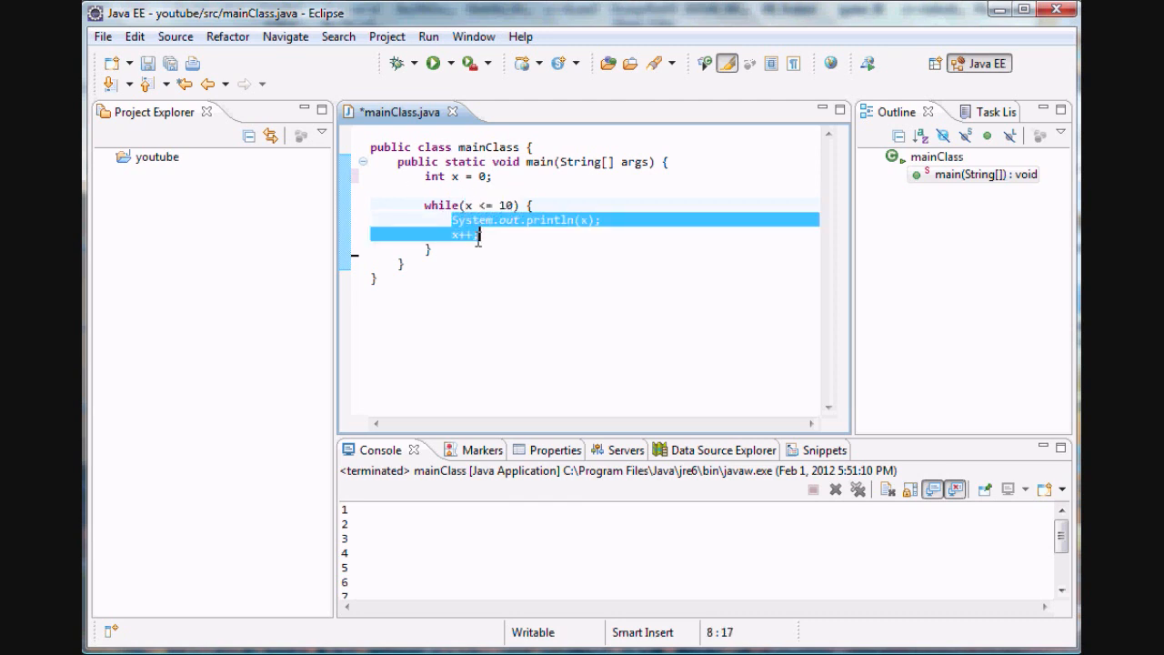
left_click(472, 235)
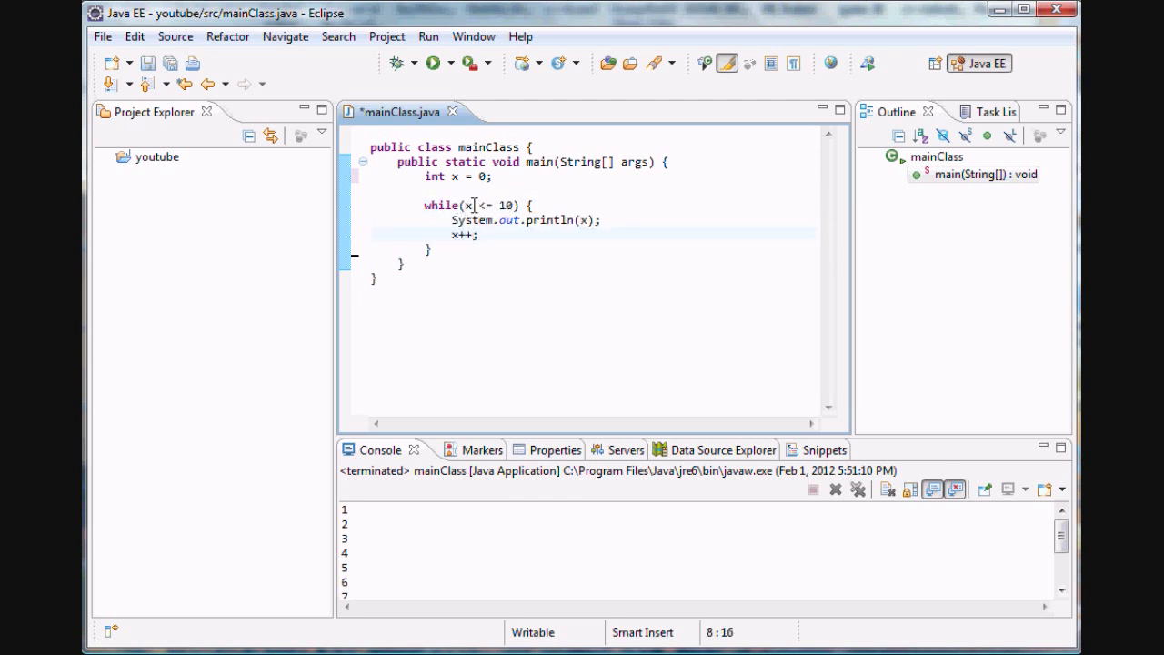
Change the declaration to int x = 1000 and add blank lines after the while loop
left_click(480, 176)
type("100")
left_click_drag(474, 206, 466, 206)
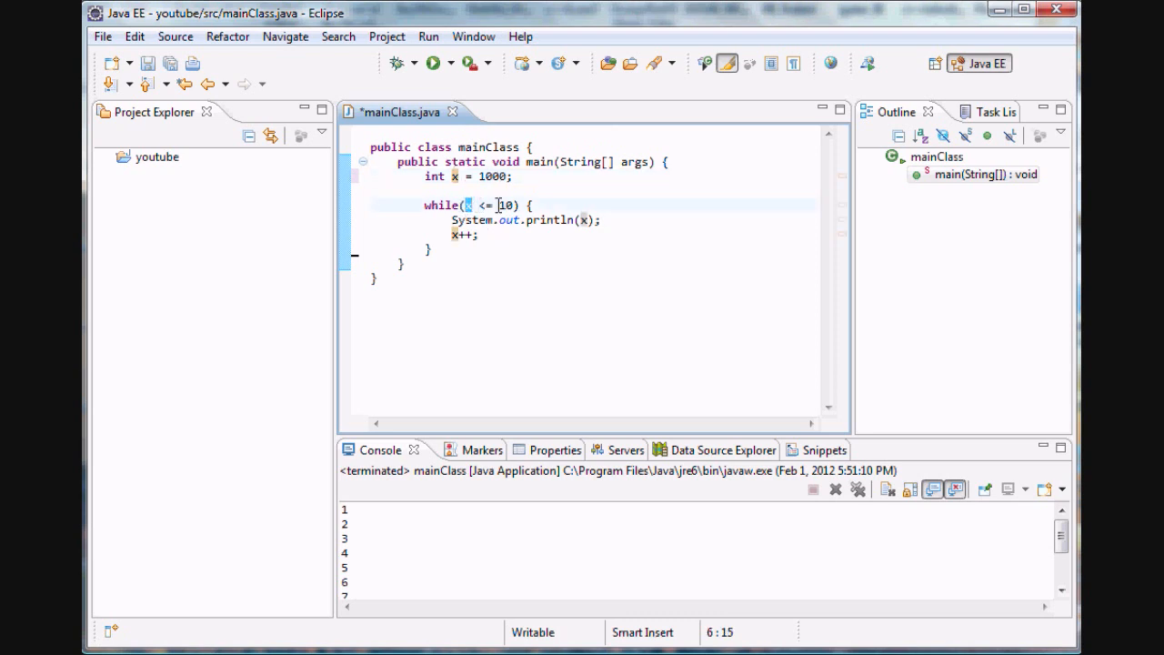
left_click(499, 207)
left_click_drag(453, 213, 487, 235)
left_click(480, 251)
key("Return")
key("Return")
type("do")
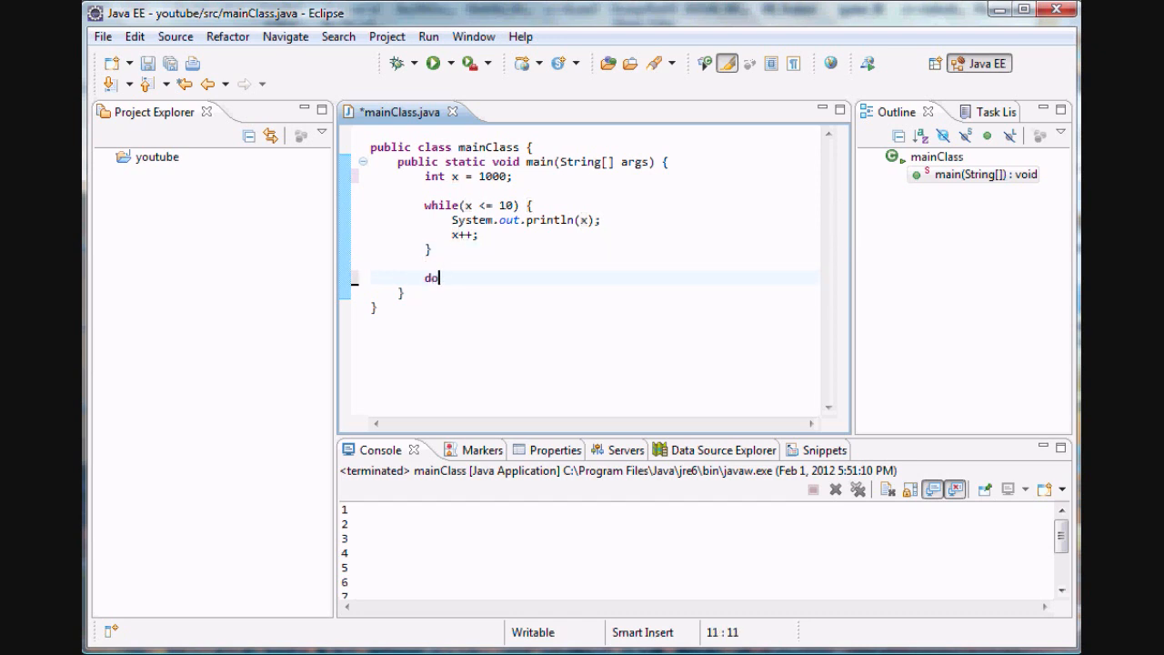
type(" {")
Lay out the do block with its closing while (x <= 10); condition
key("BackSpace")
key("Return")
key("Return")
type("} whi")
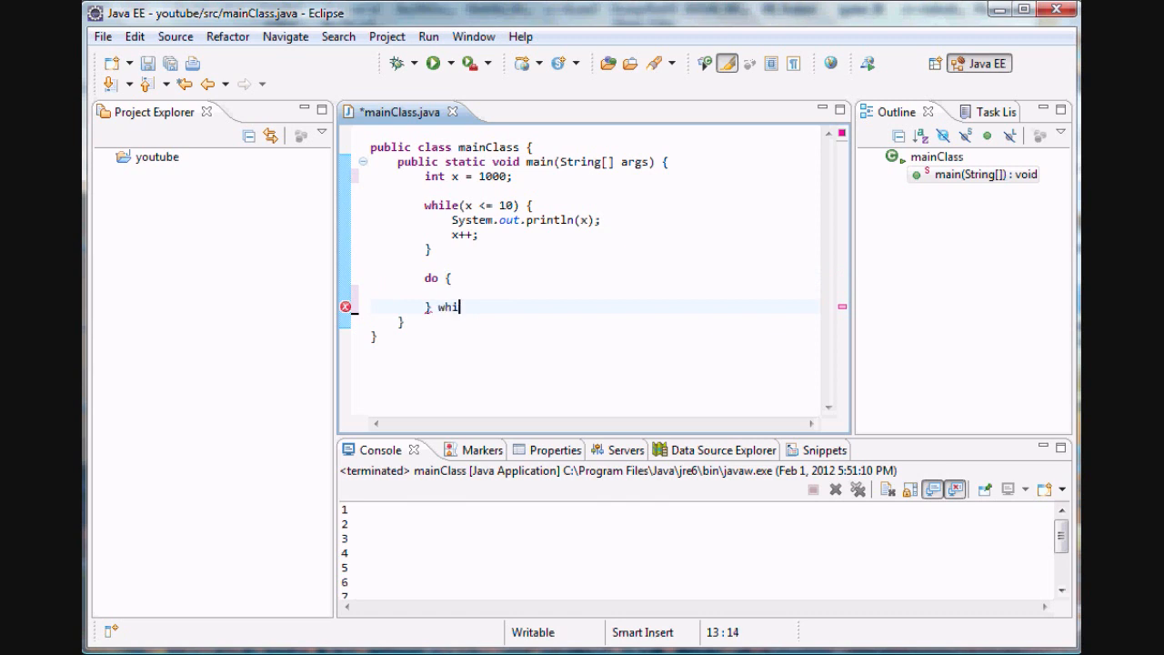
type("le(x")
type(" <= 10")
type(");")
key("Up")
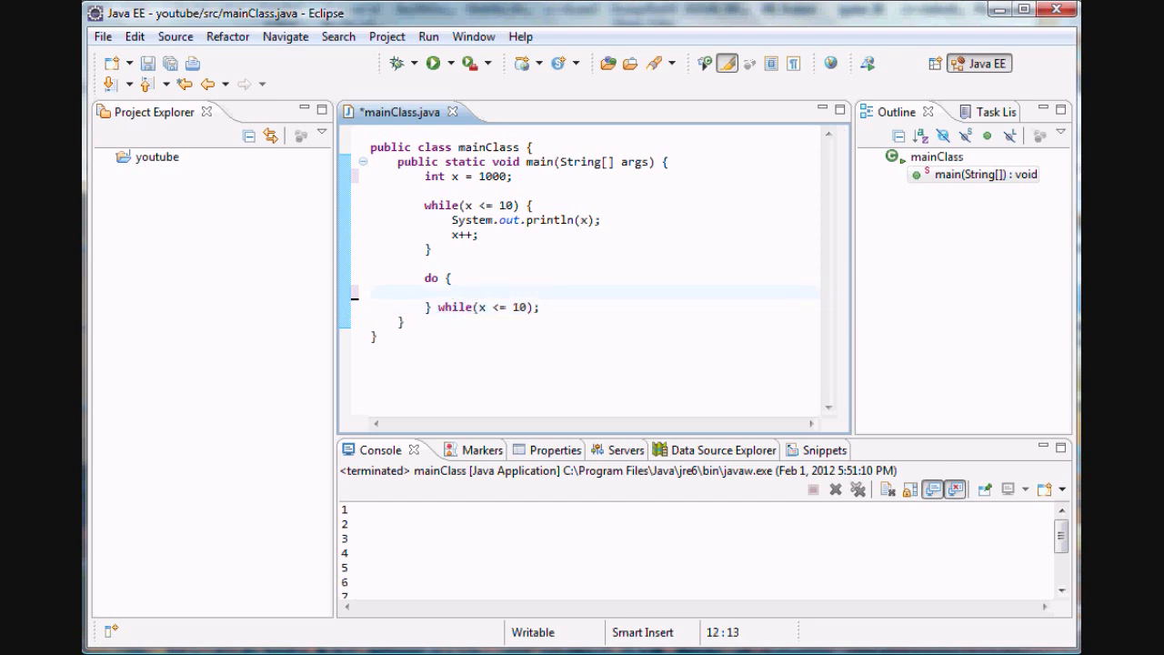
type("System.")
type("out.pri")
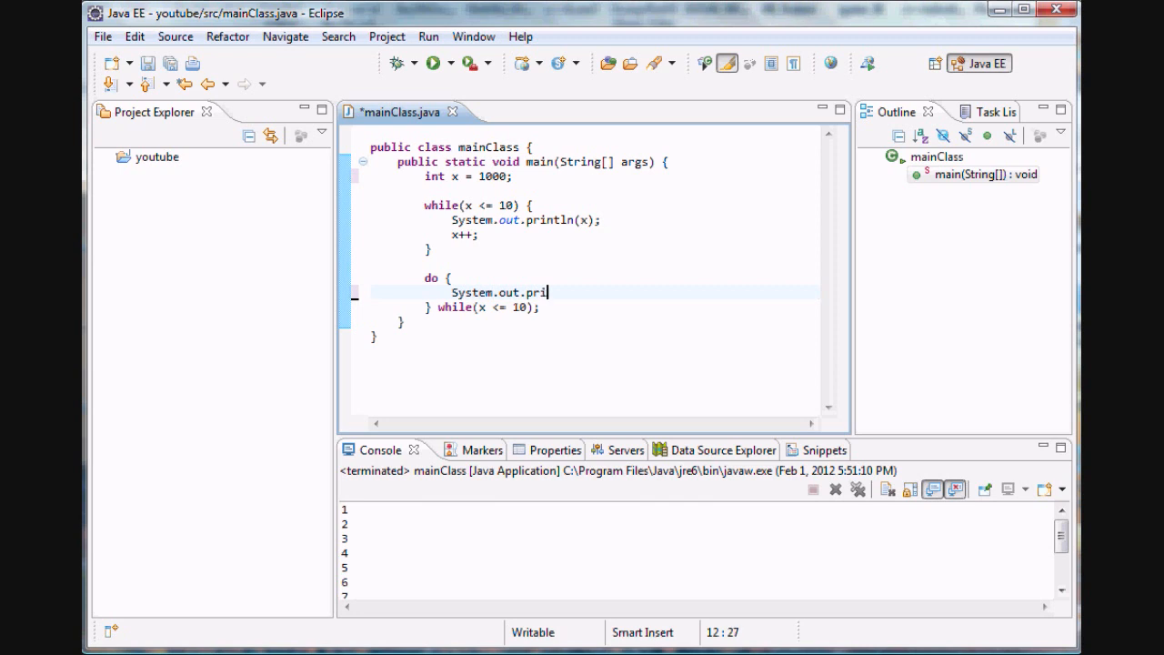
type("tnl")
Fill the do block with System.out.println(x); and x++; mirroring the while loop
key("BackSpace")
key("BackSpace")
type("nl")
key("BackSpace")
key("BackSpace")
key("BackSpace")
type("ntln(x")
type(");")
key("Return")
type("x")
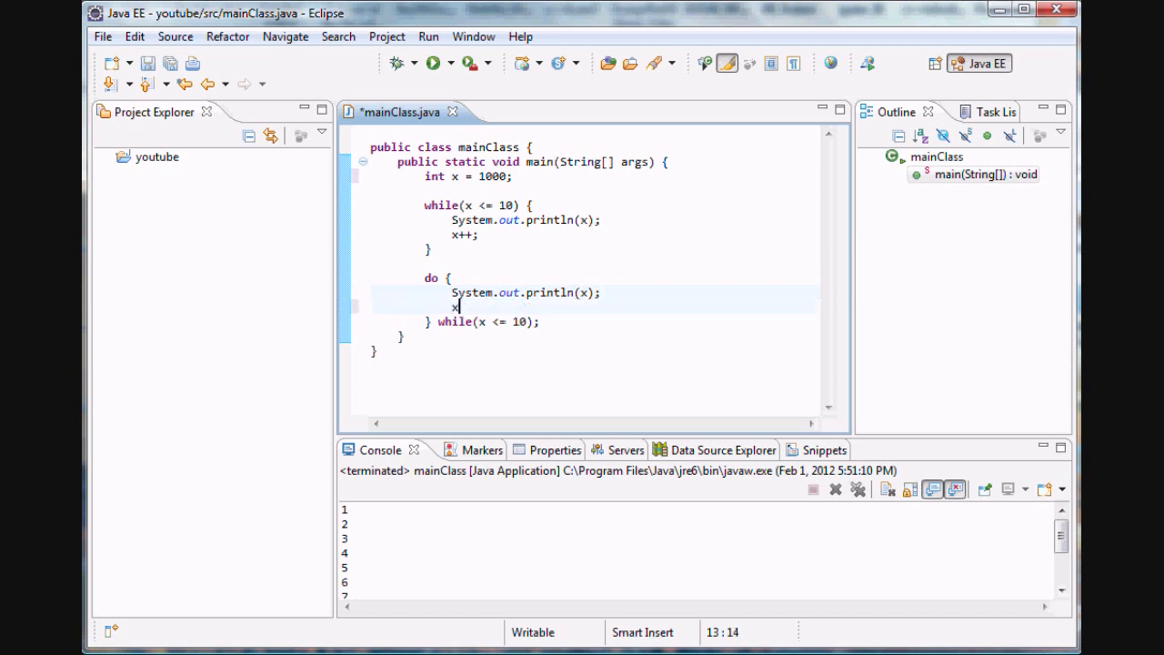
type("++;")
left_click_drag(479, 235, 331, 220)
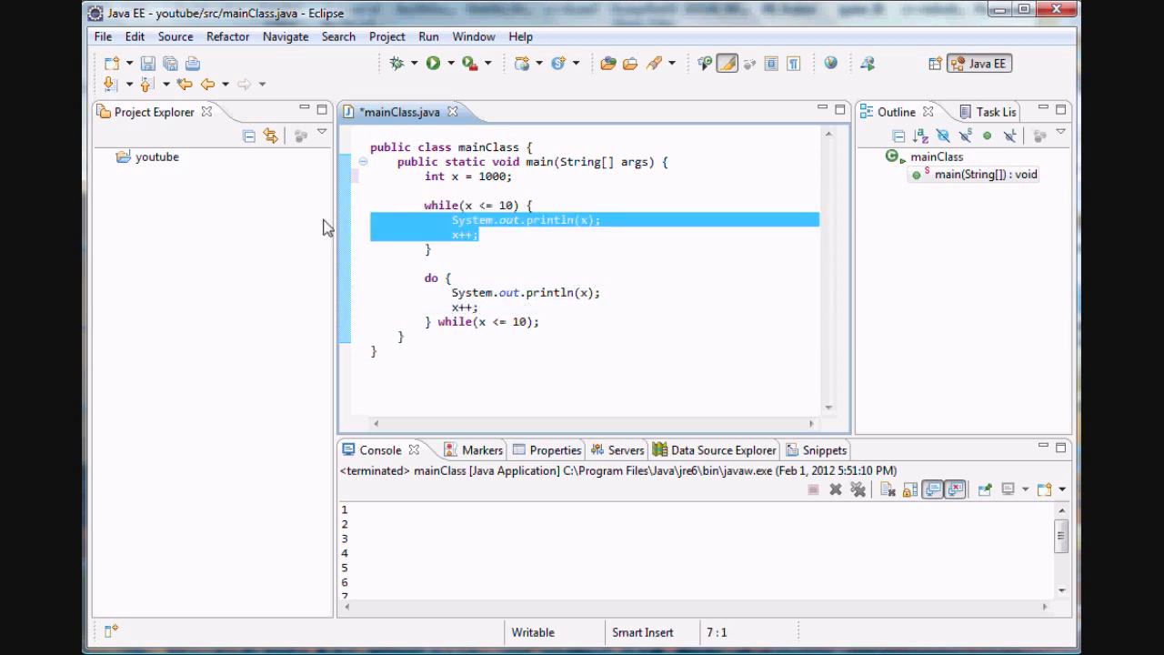
left_click_drag(480, 307, 301, 289)
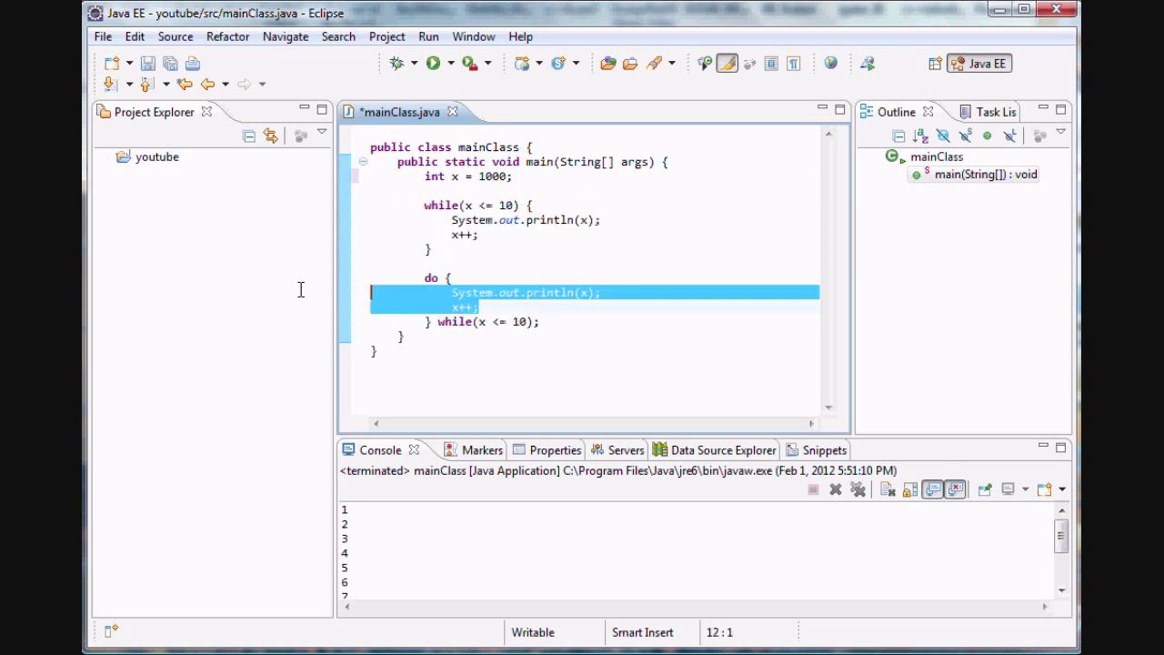
left_click(499, 293)
left_click(462, 220)
key("Down")
key("Down")
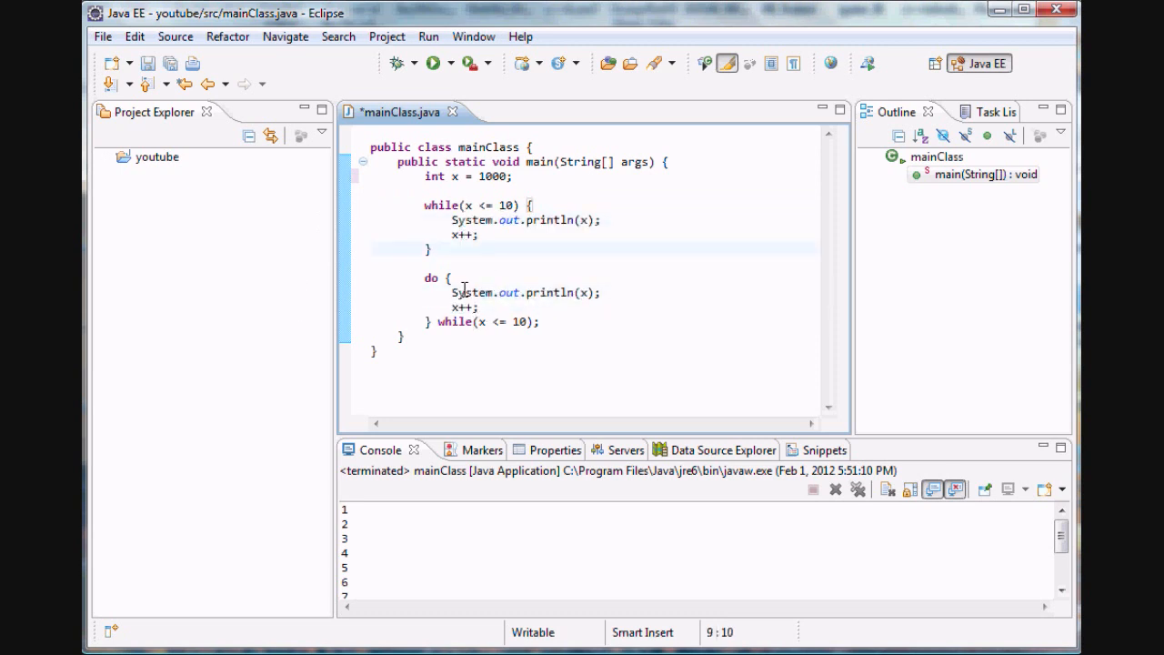
left_click(466, 293)
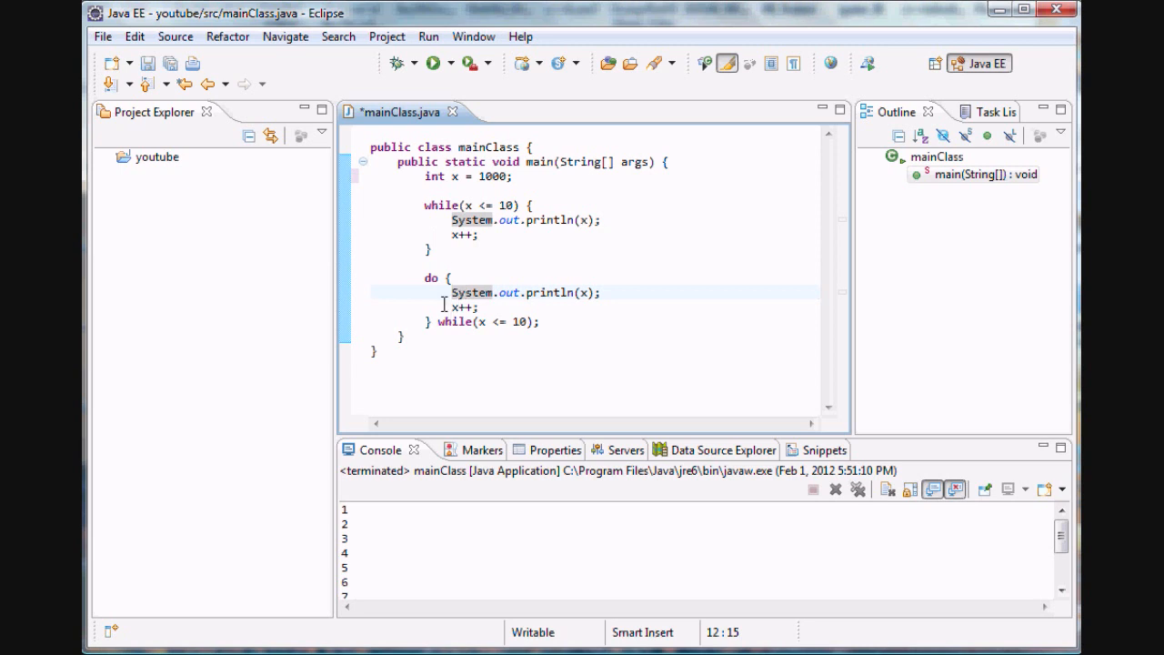
left_click_drag(424, 278, 535, 321)
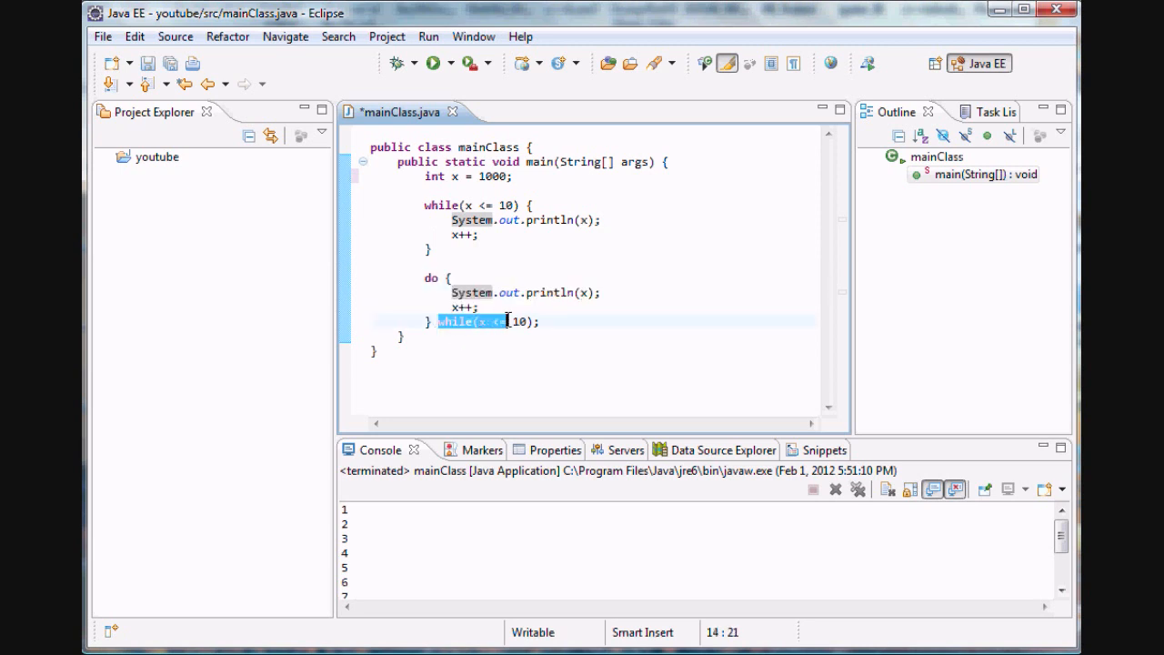
left_click_drag(424, 205, 518, 206)
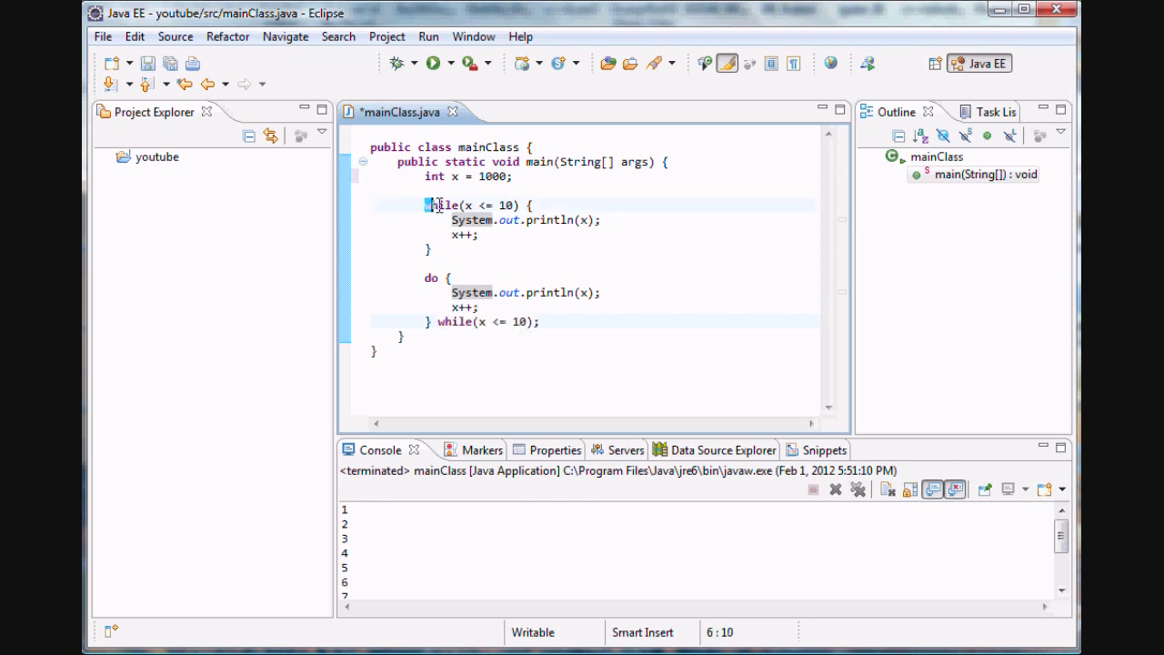
left_click_drag(452, 220, 478, 234)
left_click(423, 278)
double_click(426, 277)
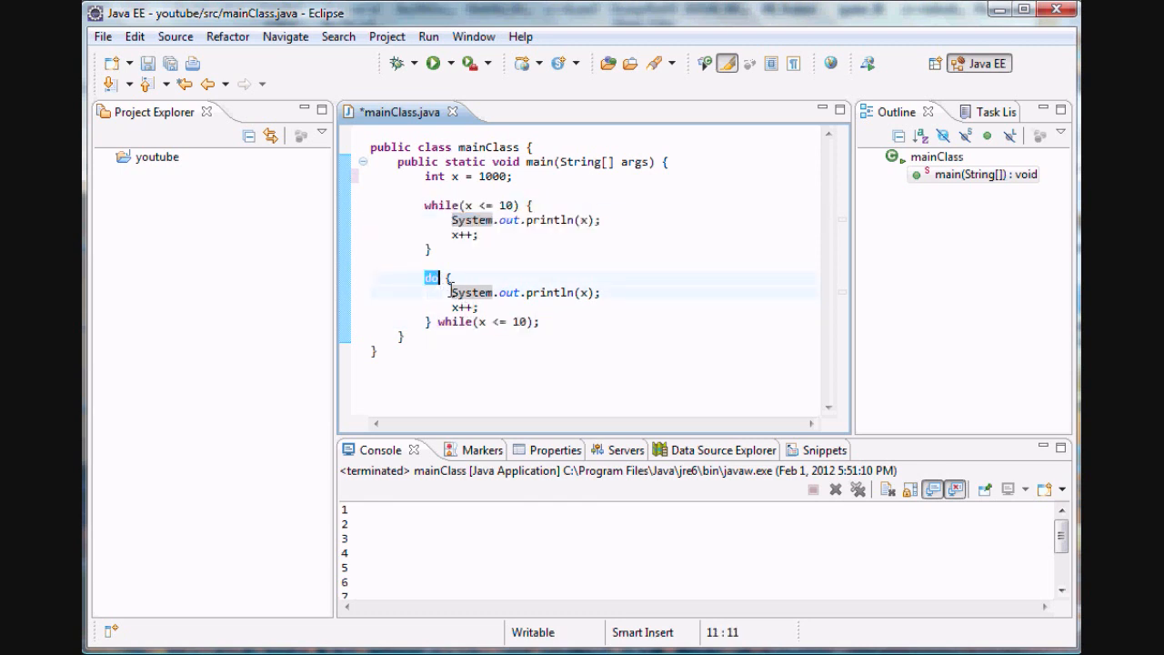
mouse_move(452, 292)
left_mouse_down()
mouse_move(479, 308)
mouse_move(431, 321)
left_mouse_up()
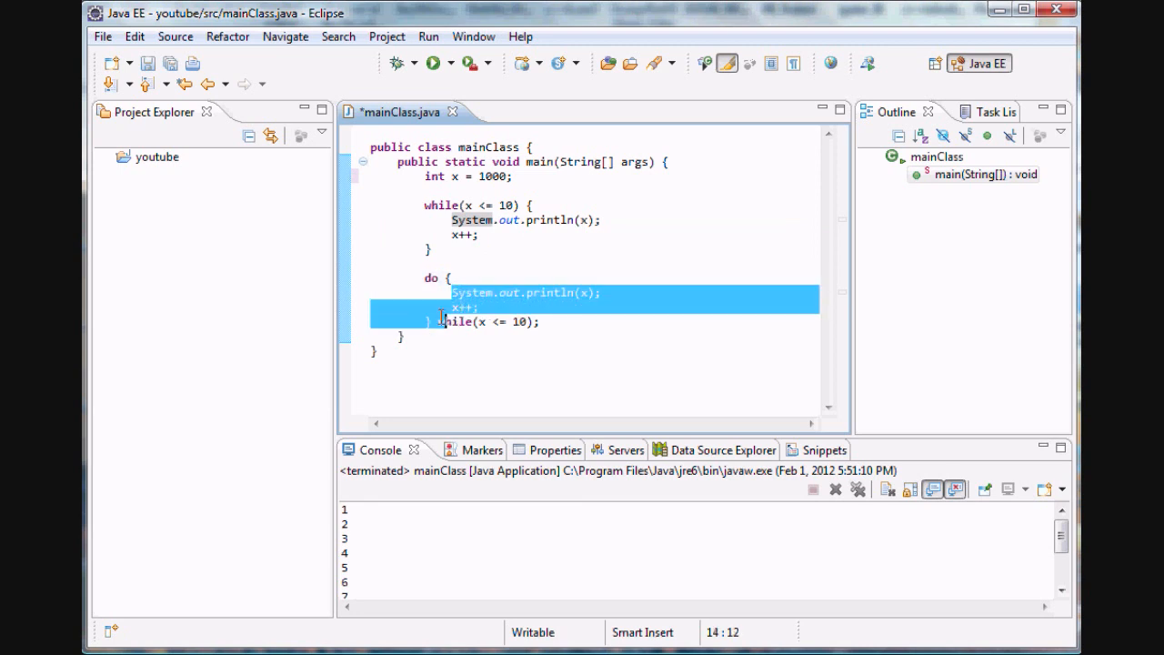
left_click(457, 321)
double_click(441, 323)
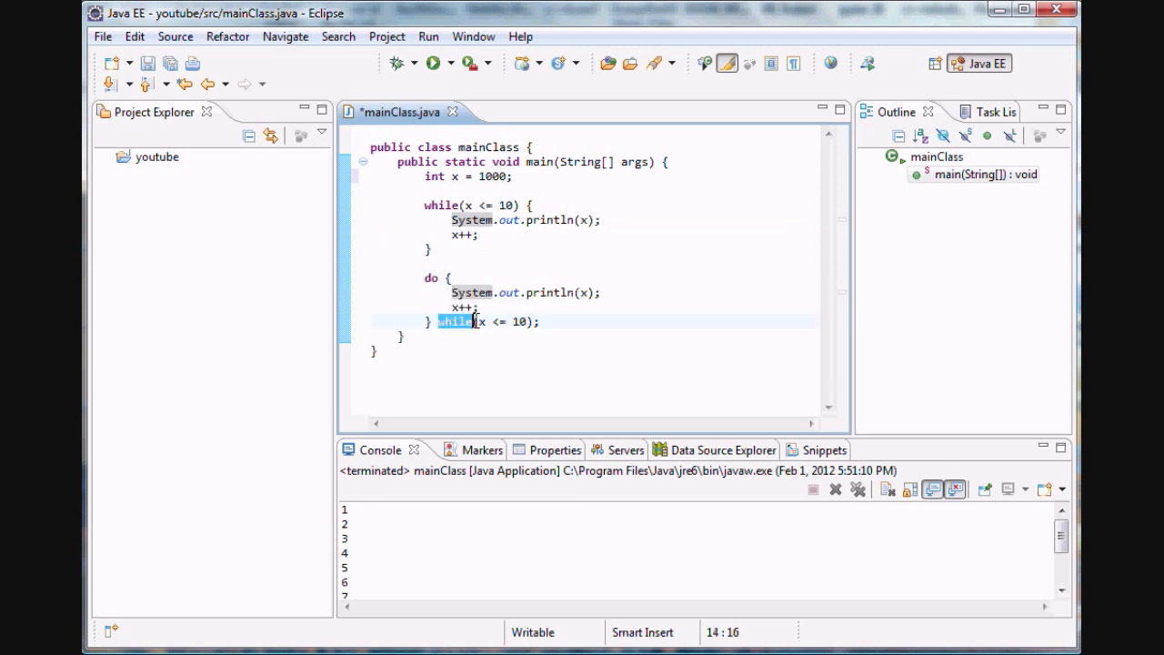
key("shift+Right")
key("shift+Right")
key("shift+Right")
key("shift+Right")
key("shift+Right")
key("shift+Right")
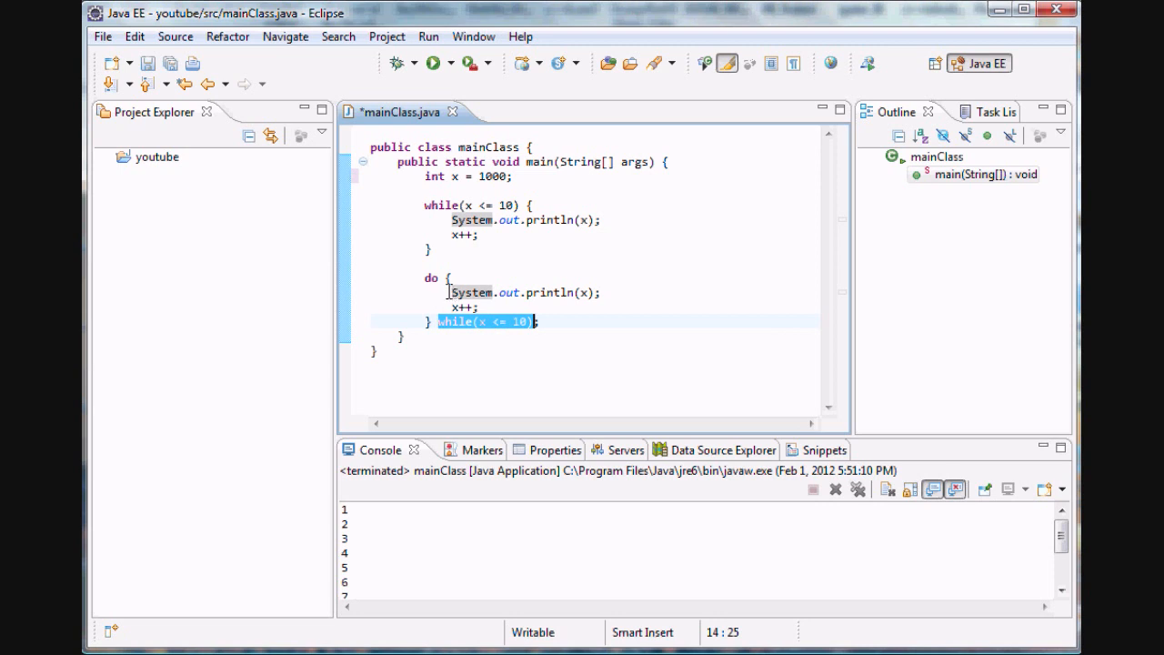
left_click_drag(450, 292, 436, 321)
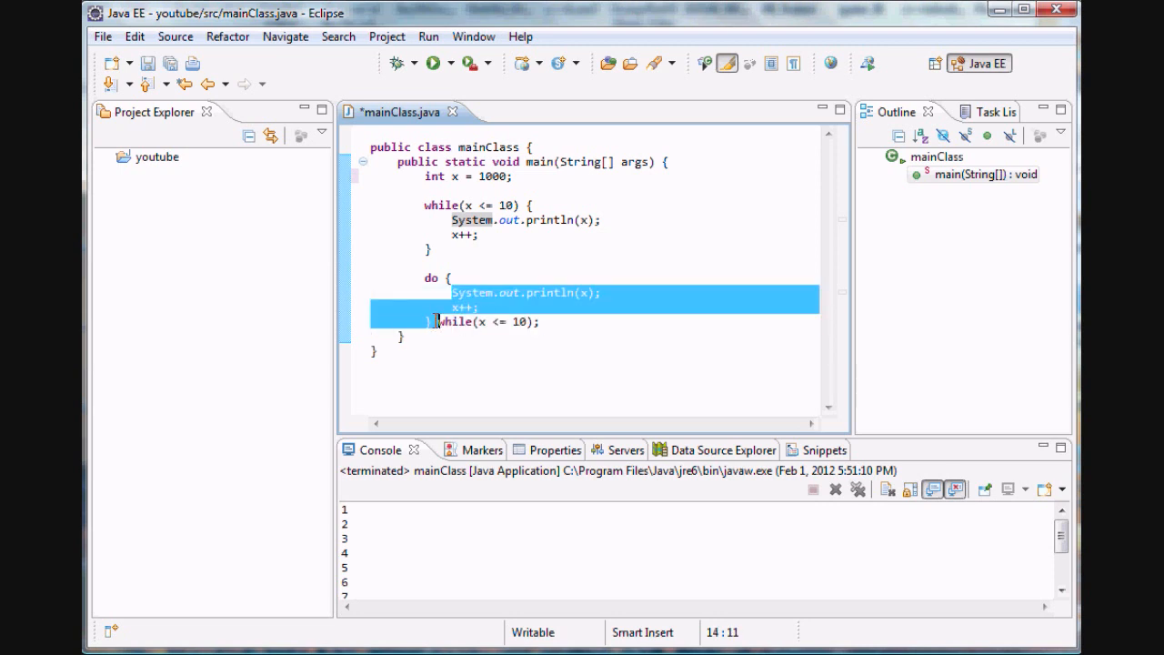
left_click(466, 321)
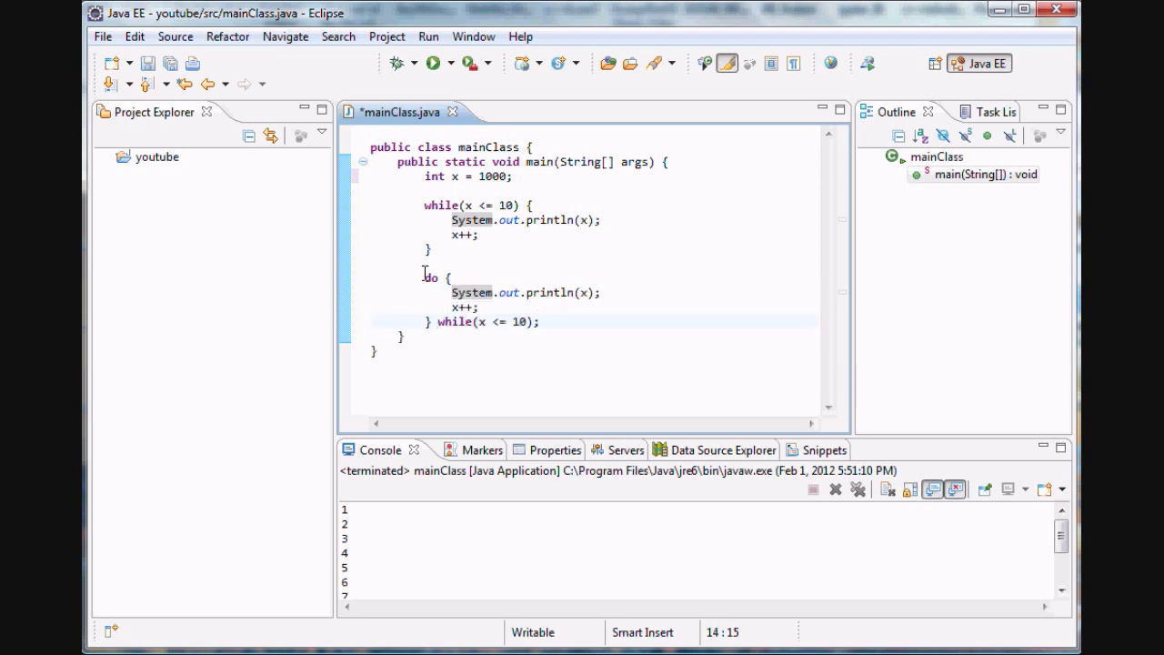
left_click_drag(425, 277, 436, 278)
left_click(425, 278)
left_click(445, 277)
left_click(426, 321)
double_click(431, 278)
left_click_drag(438, 322, 535, 323)
left_click(431, 321)
left_click(543, 322)
left_click(453, 176)
left_click(493, 176)
left_click(437, 204)
left_click(471, 206)
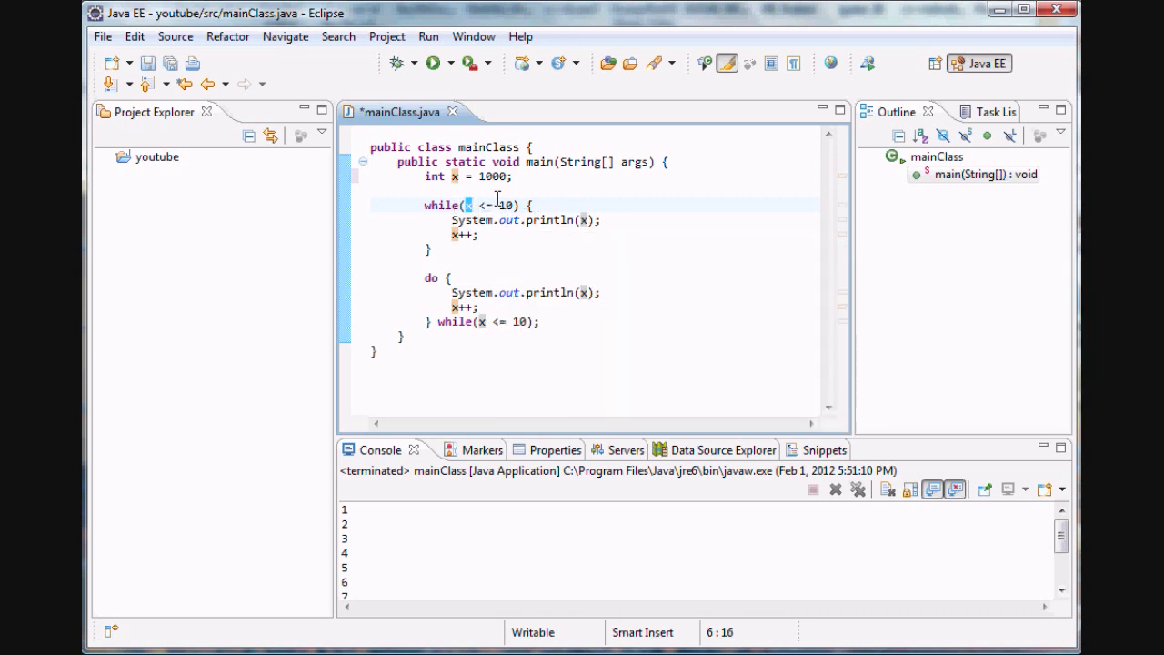
left_click_drag(498, 205, 506, 206)
double_click(488, 176)
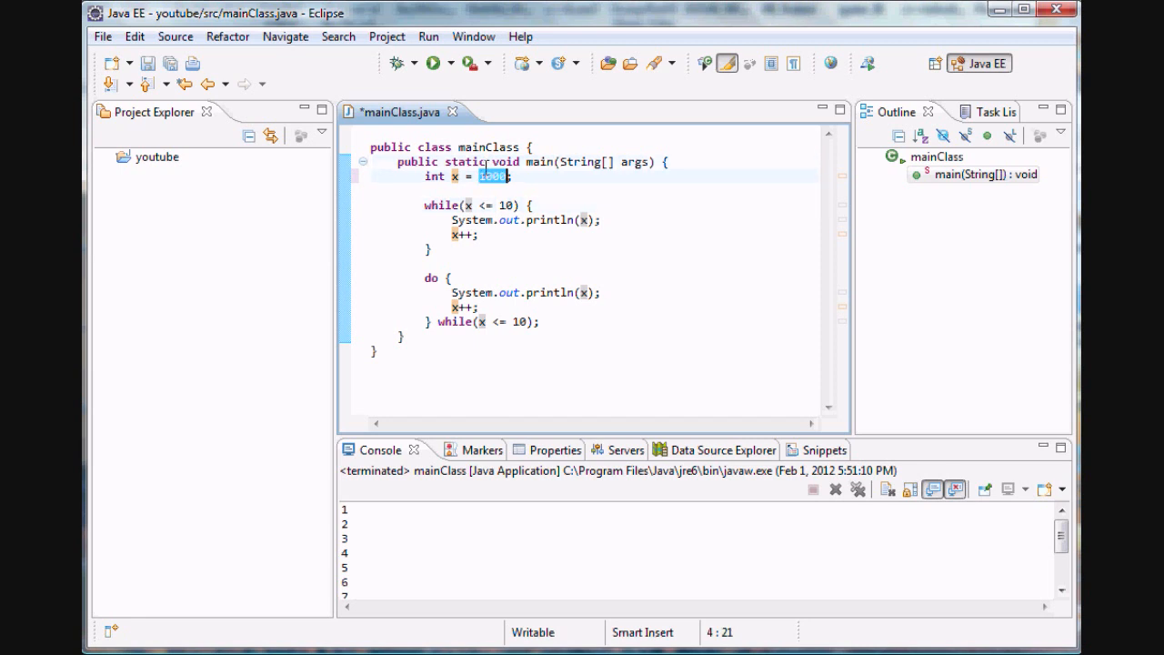
left_click_drag(425, 206, 433, 248)
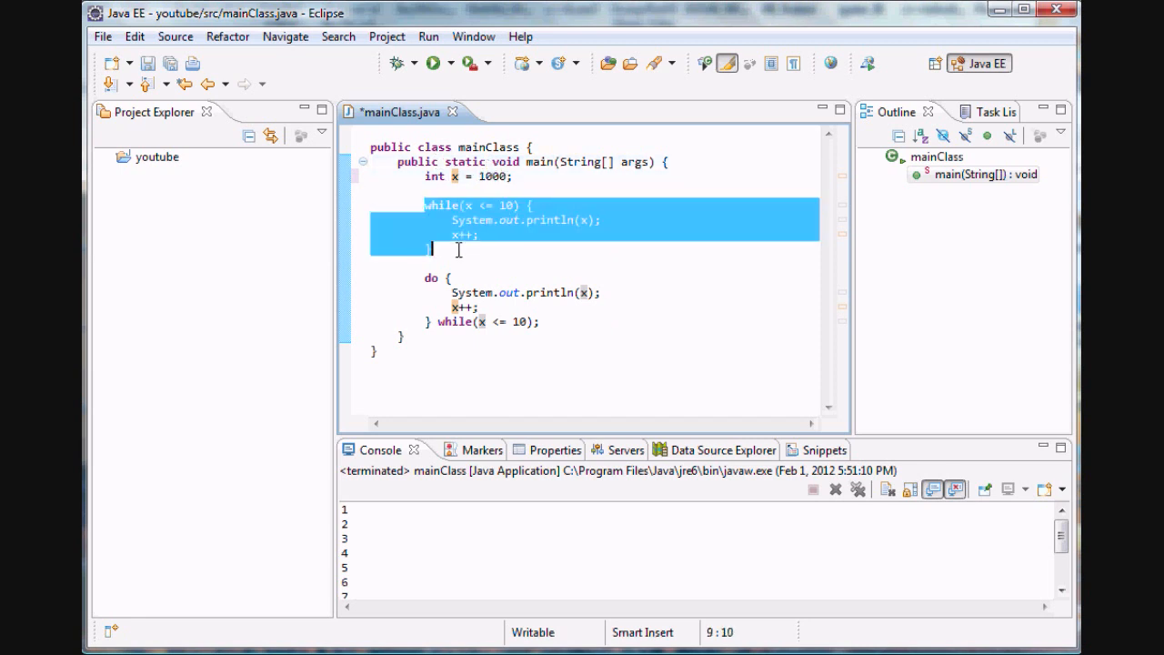
left_click(456, 256)
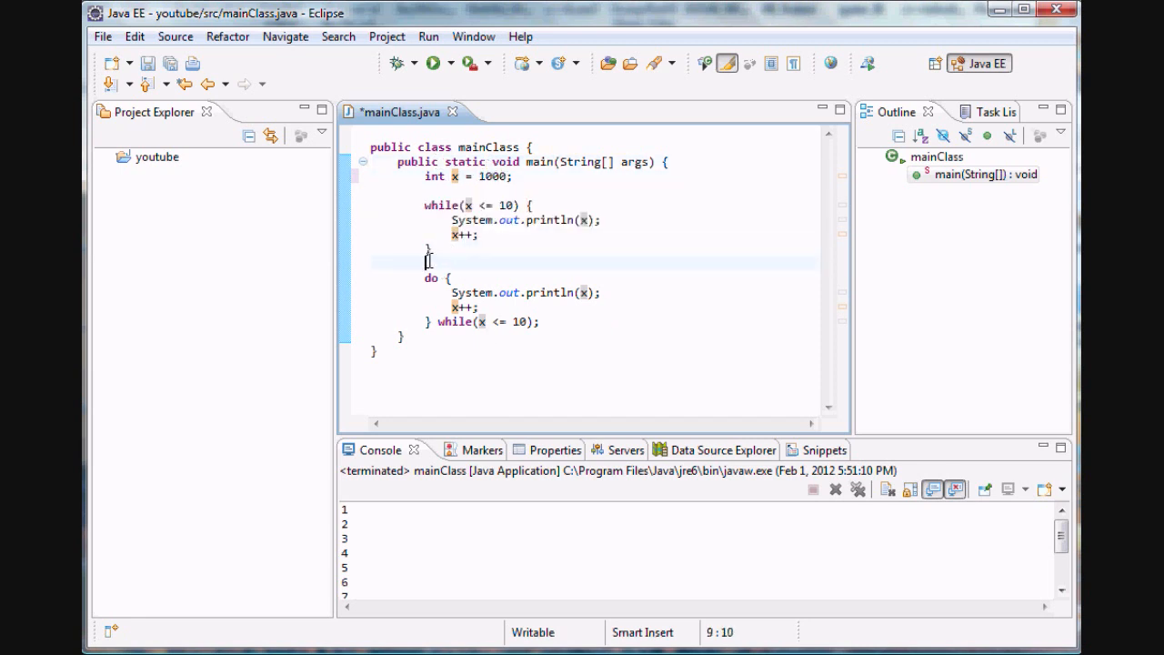
left_click(429, 261)
left_click_drag(429, 278, 461, 322)
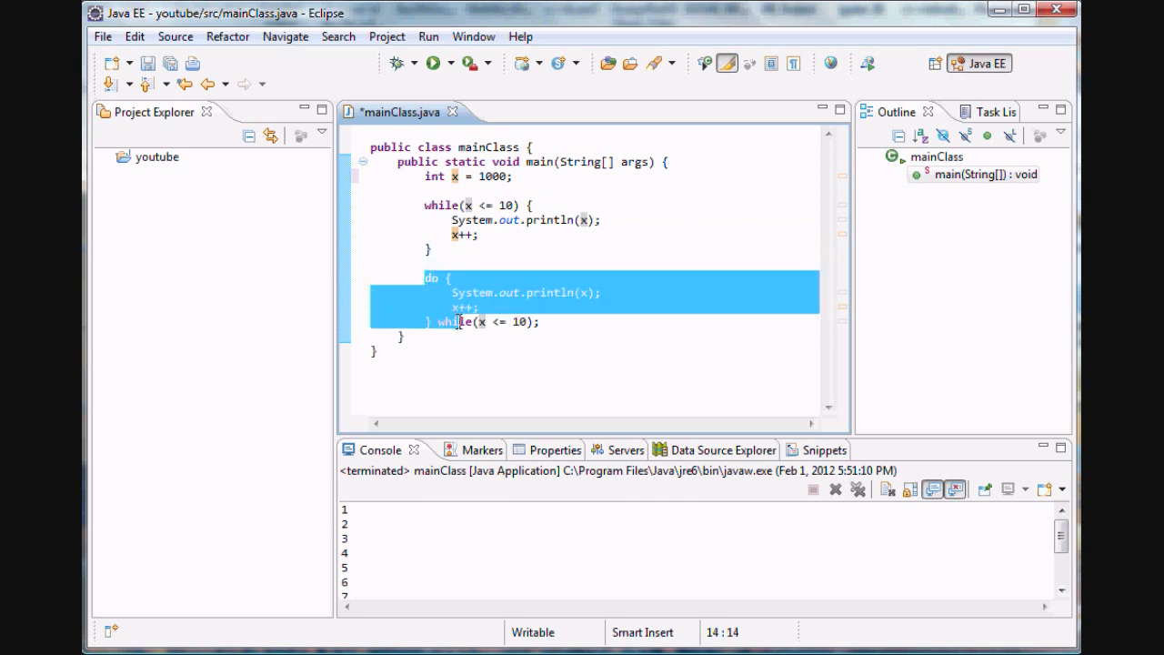
left_click(544, 309)
left_click(425, 279)
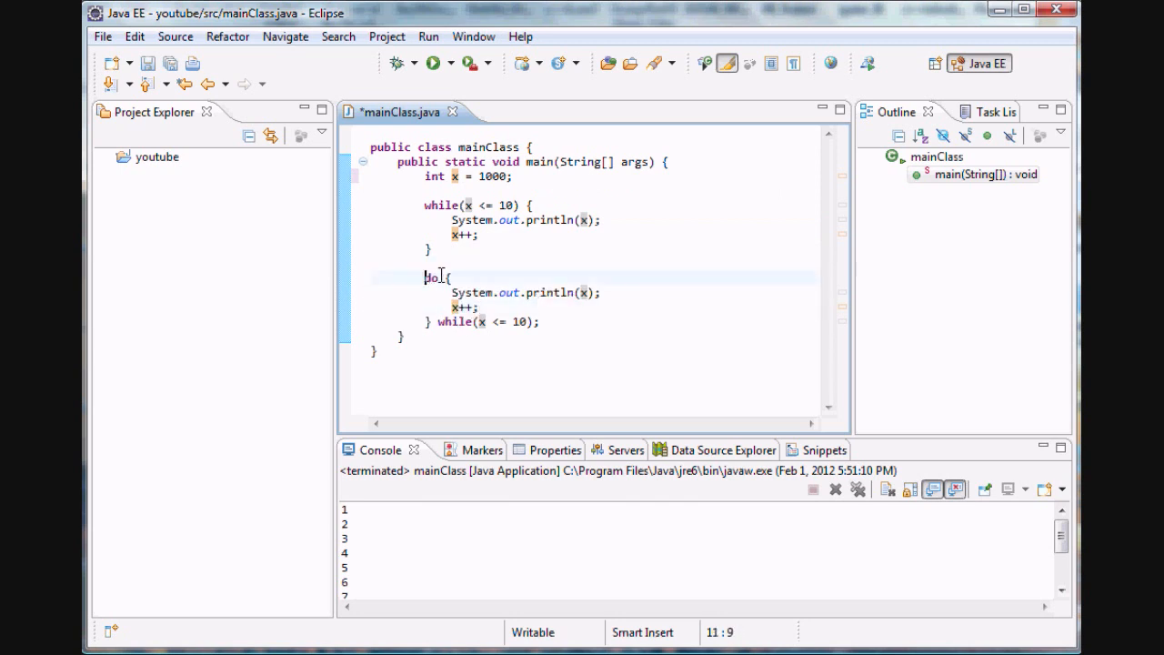
mouse_move(439, 278)
left_mouse_down()
mouse_move(452, 300)
mouse_move(527, 306)
left_mouse_up()
left_click(450, 292)
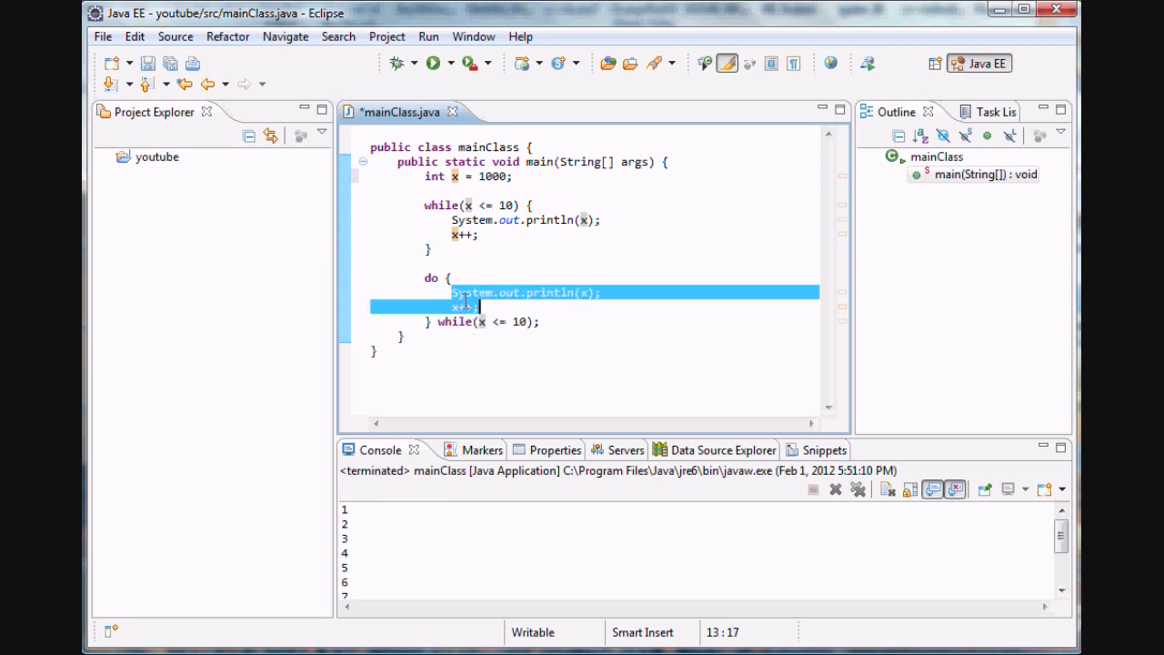
left_click(445, 284)
left_click_drag(452, 292, 631, 293)
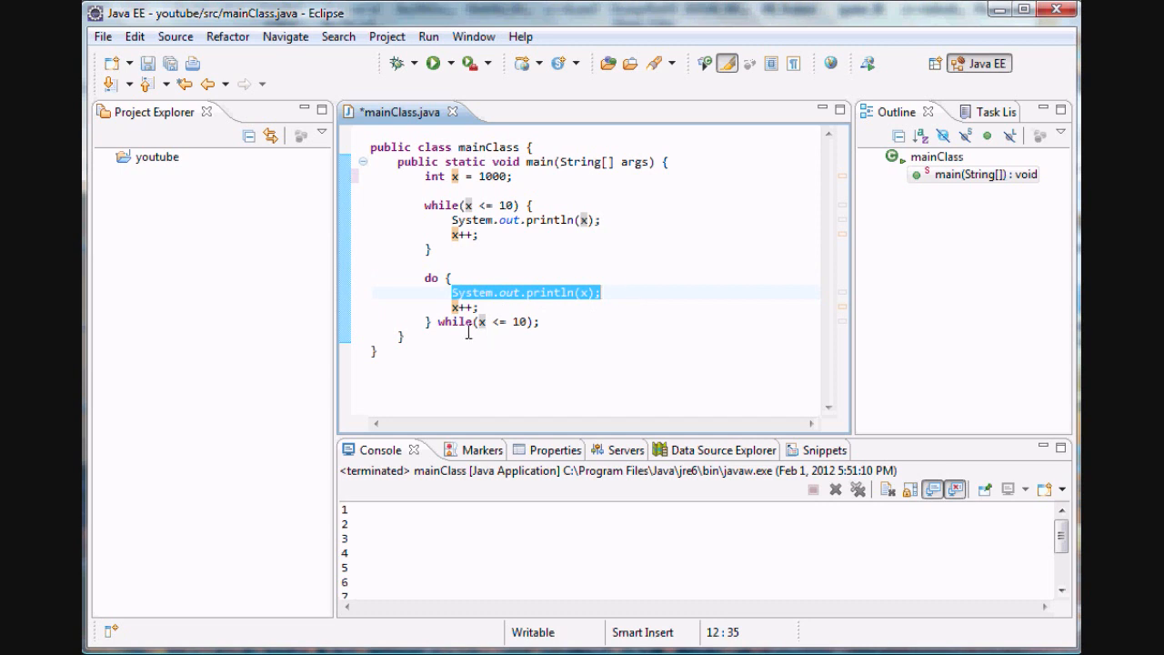
left_click(446, 307)
left_click_drag(452, 308, 540, 324)
left_click(453, 322)
left_click(479, 322)
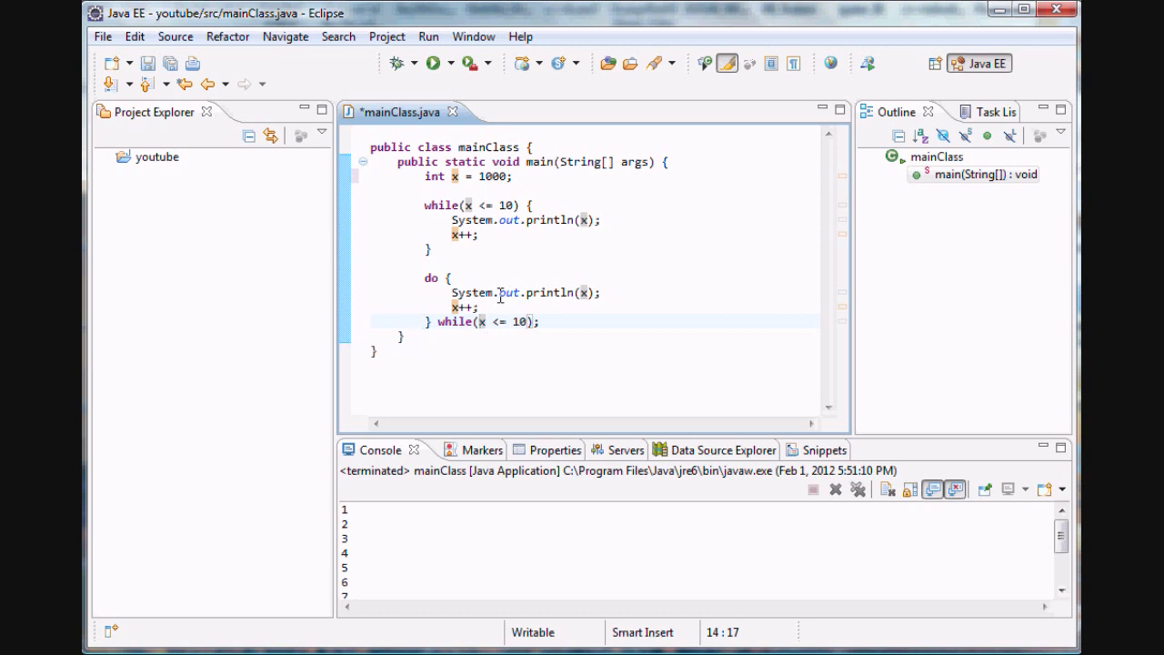
left_click(542, 322)
left_click_drag(479, 308, 329, 302)
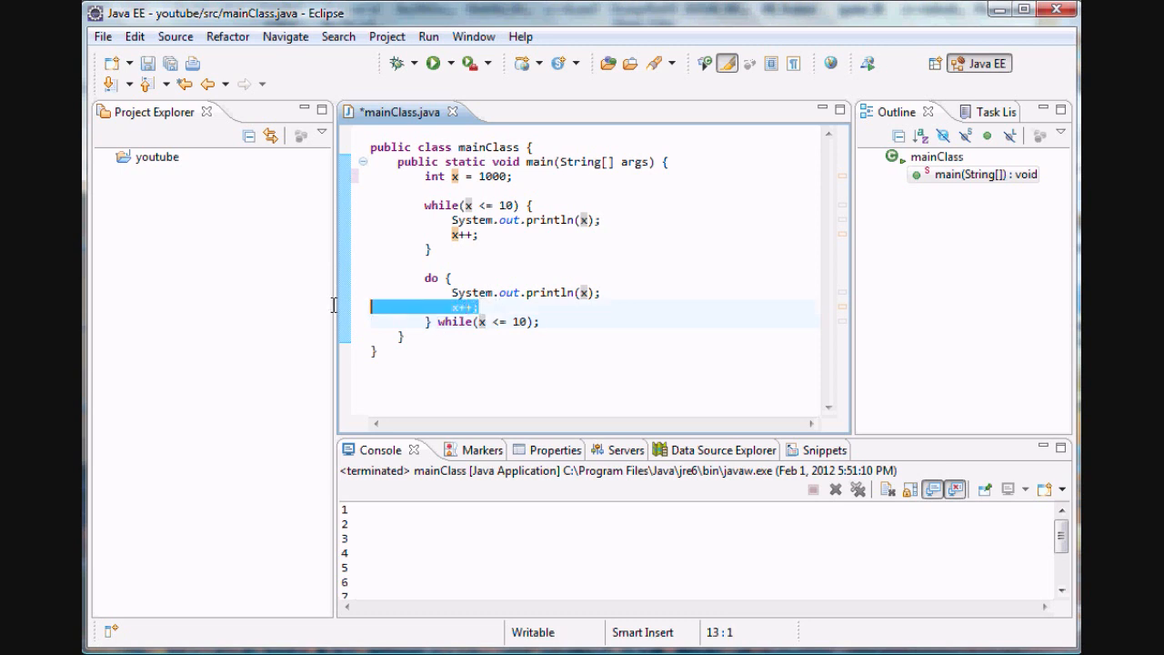
left_click(459, 307)
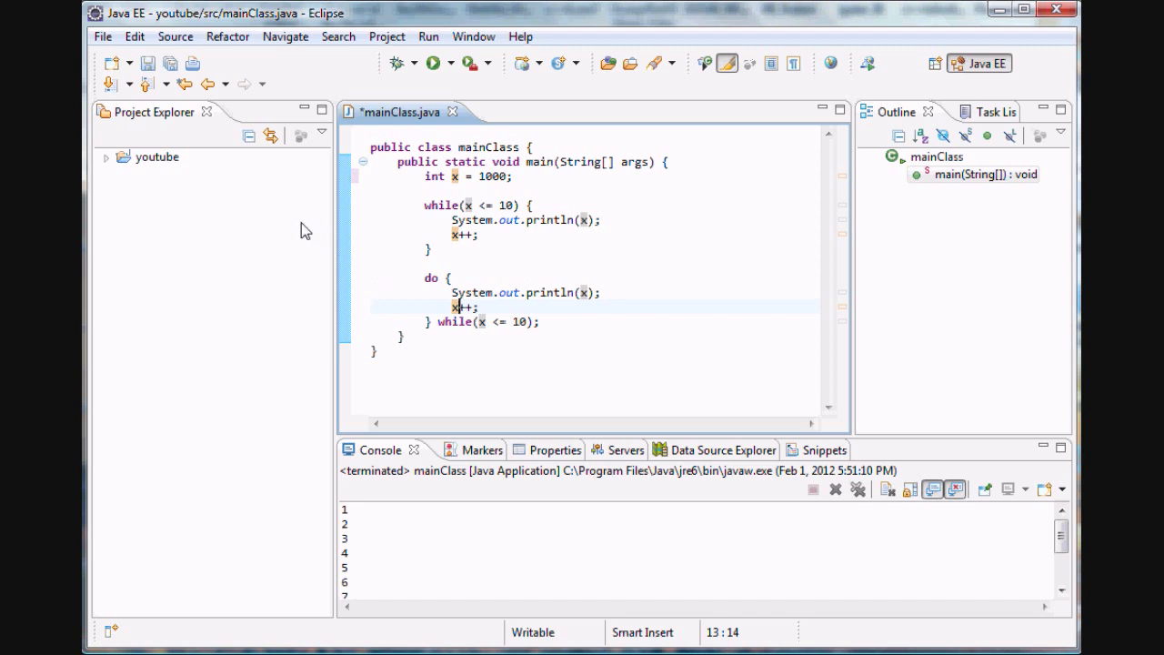
left_click(509, 177)
Trim 1000 down to int x = 1; and highlight both loops for comparison
key("BackSpace")
key("BackSpace")
key("BackSpace")
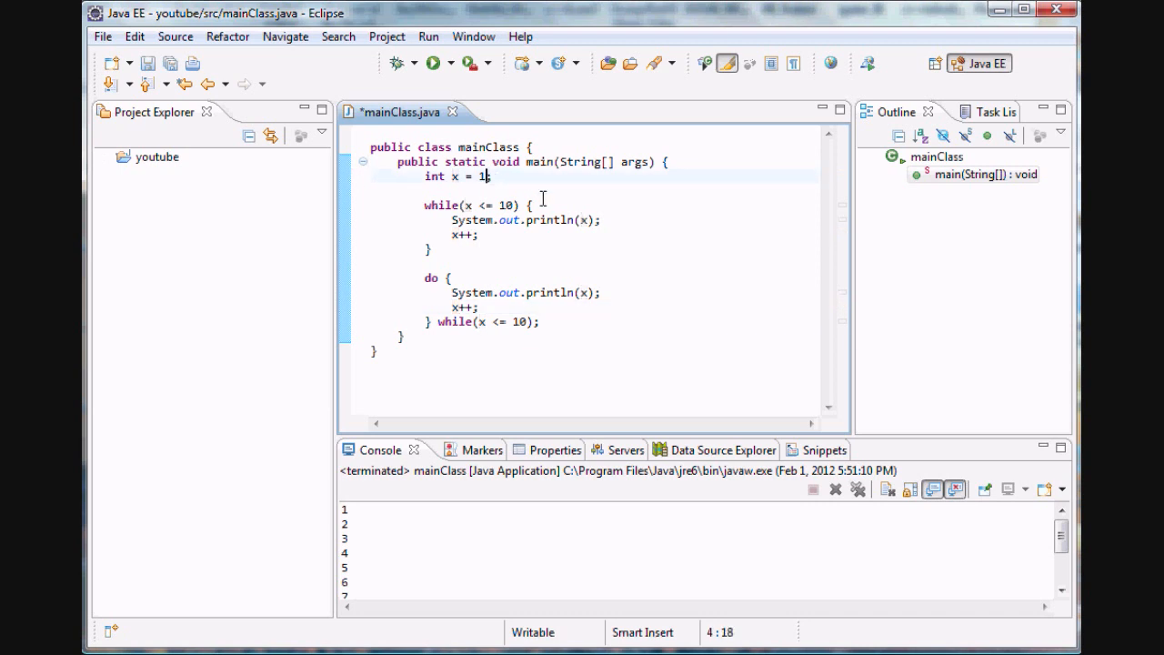
left_click(453, 176)
key("Right")
key("Right")
key("Right")
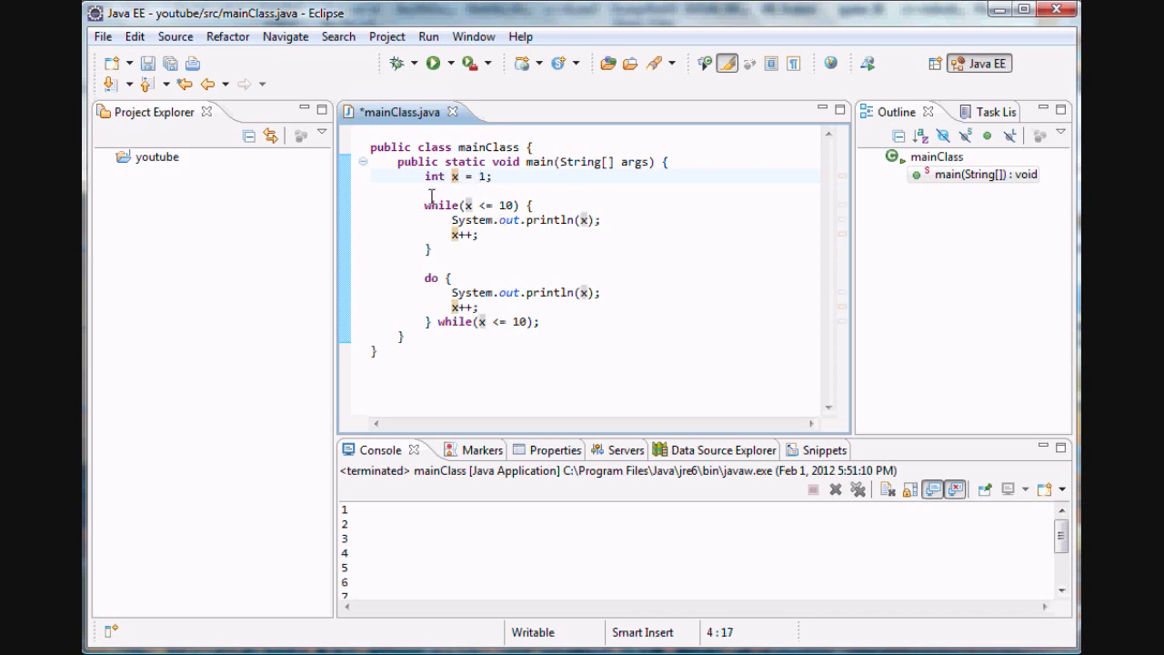
left_click_drag(424, 205, 455, 322)
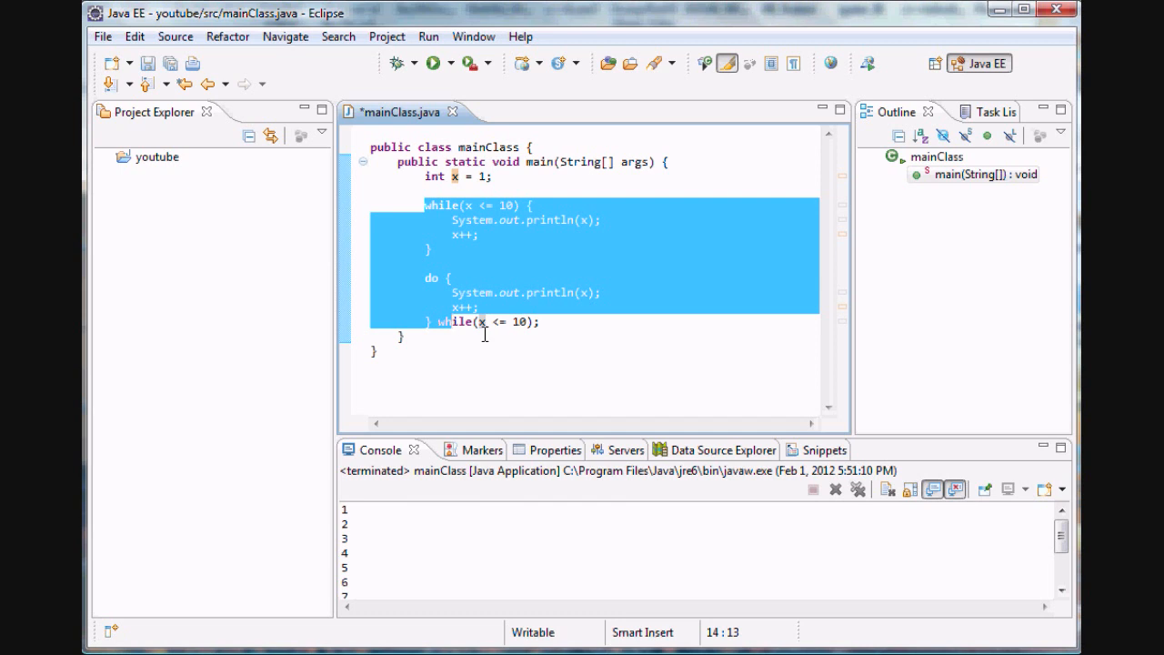
left_click(452, 278)
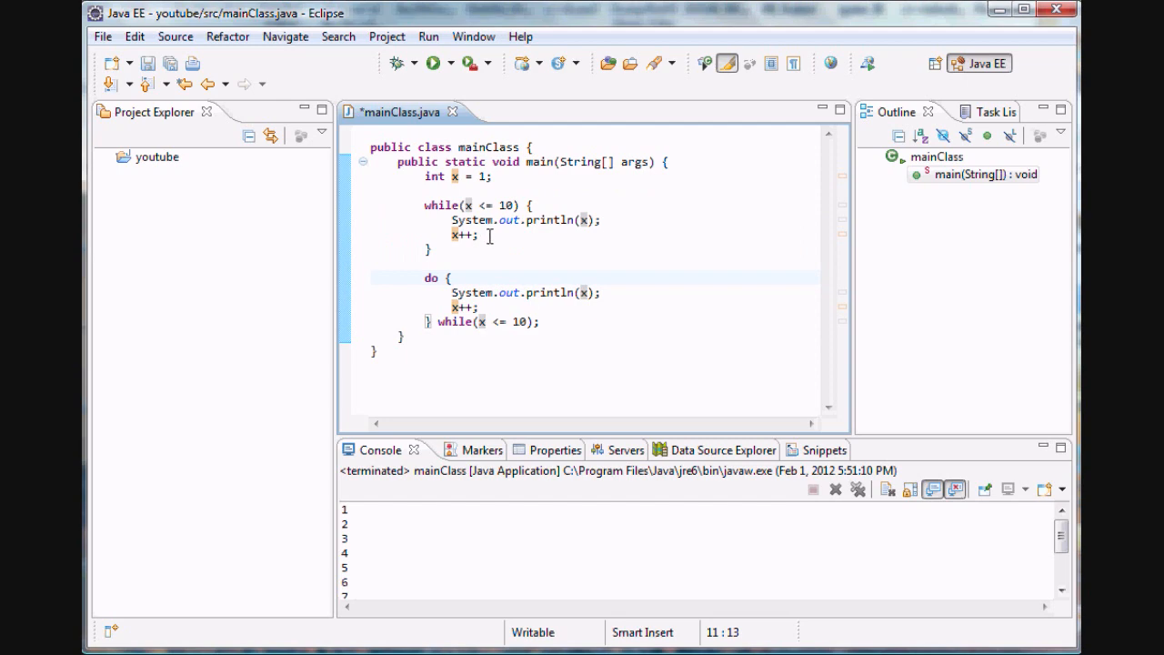
Run mainClass, confirming Save and Launch, so the console prints 1 through 11
left_click(433, 63)
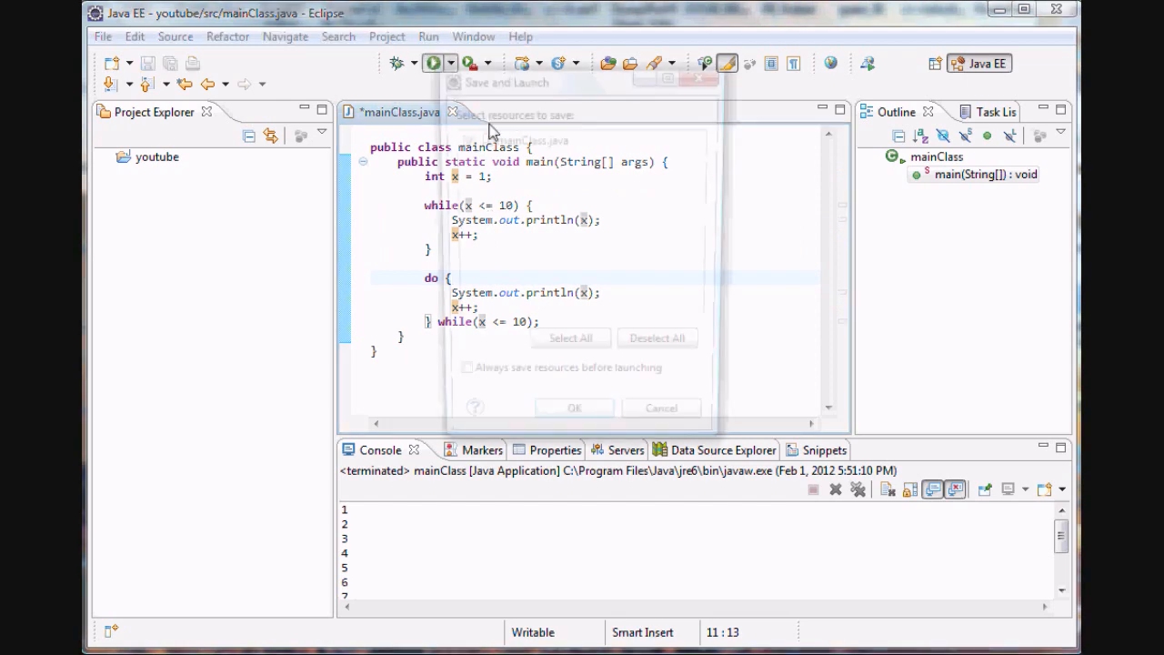
left_click(573, 427)
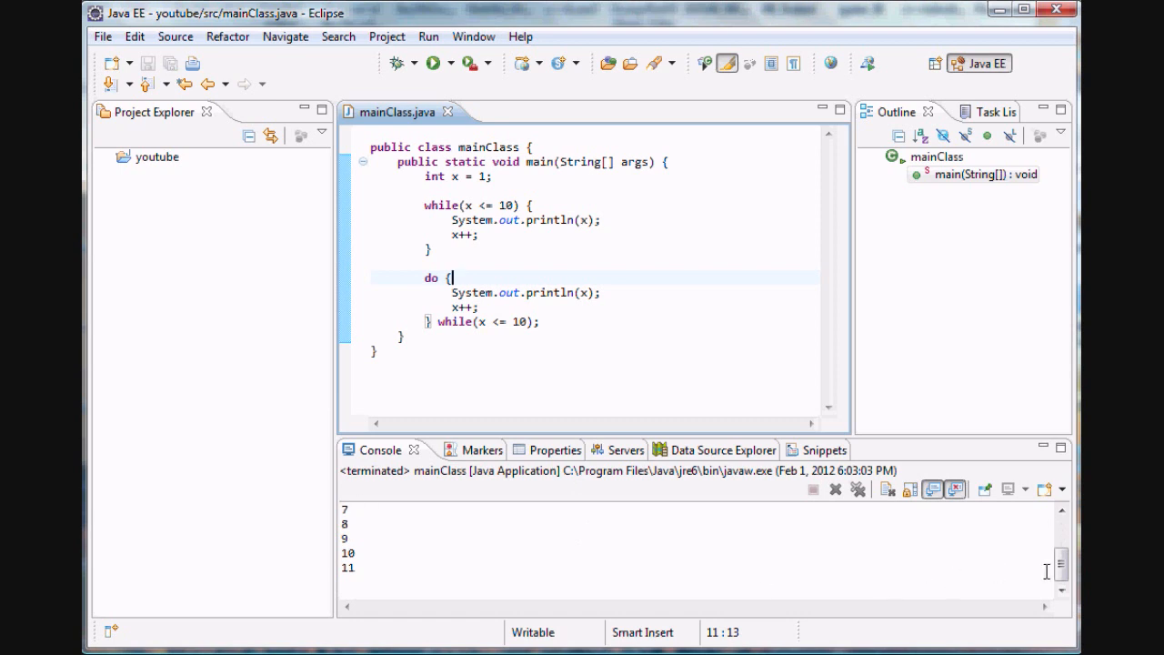
mouse_move(1060, 564)
left_mouse_down()
mouse_move(1061, 520)
mouse_move(1018, 616)
left_mouse_up()
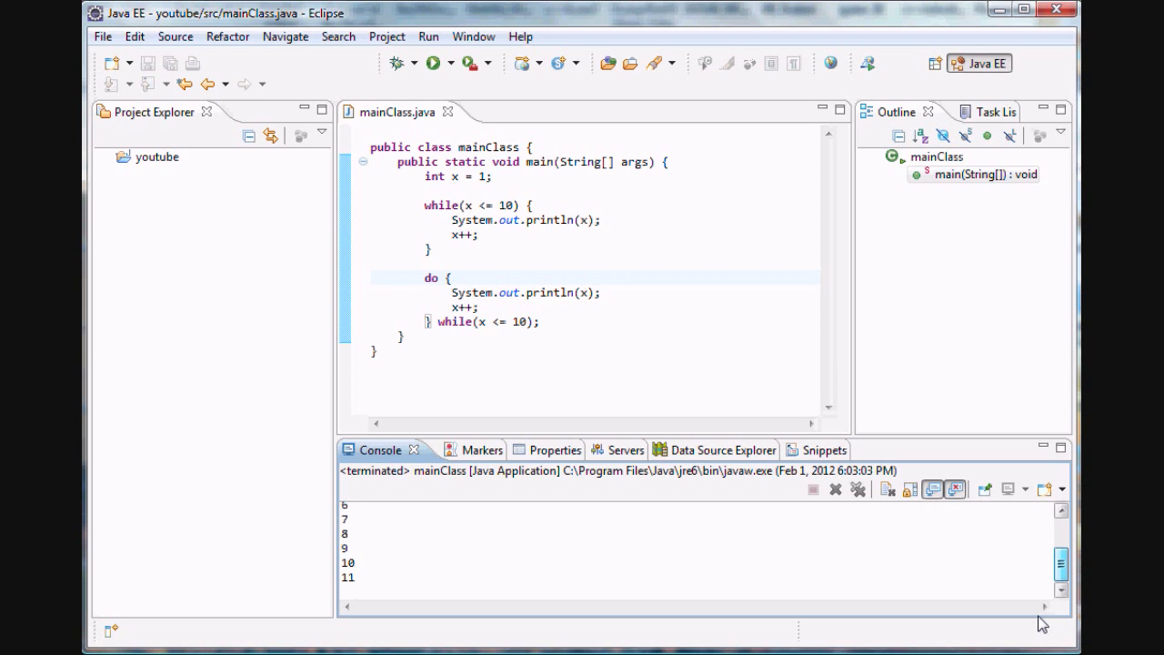
left_click_drag(1061, 564, 1060, 537)
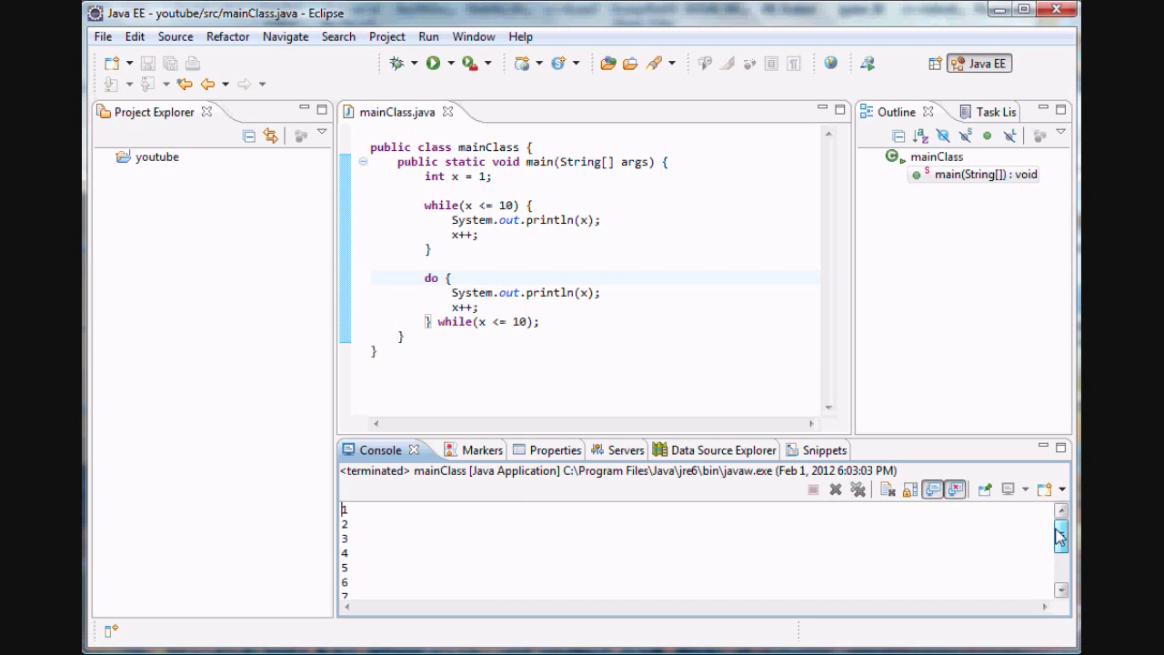
left_click_drag(1060, 536, 1068, 571)
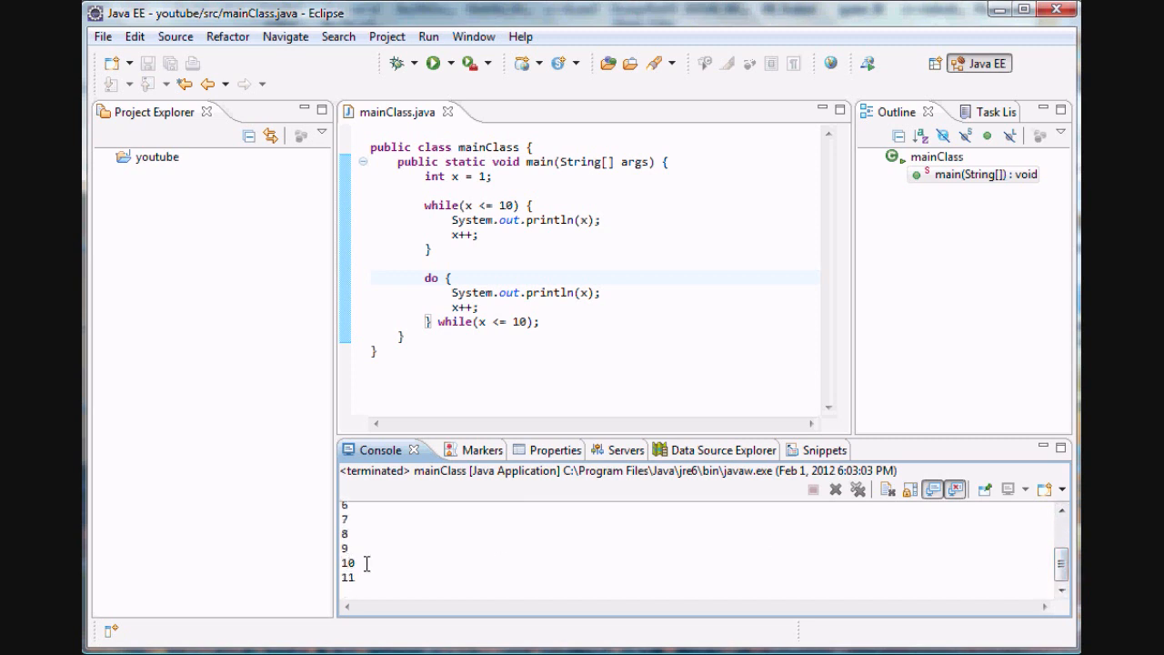
left_click_drag(367, 564, 213, 453)
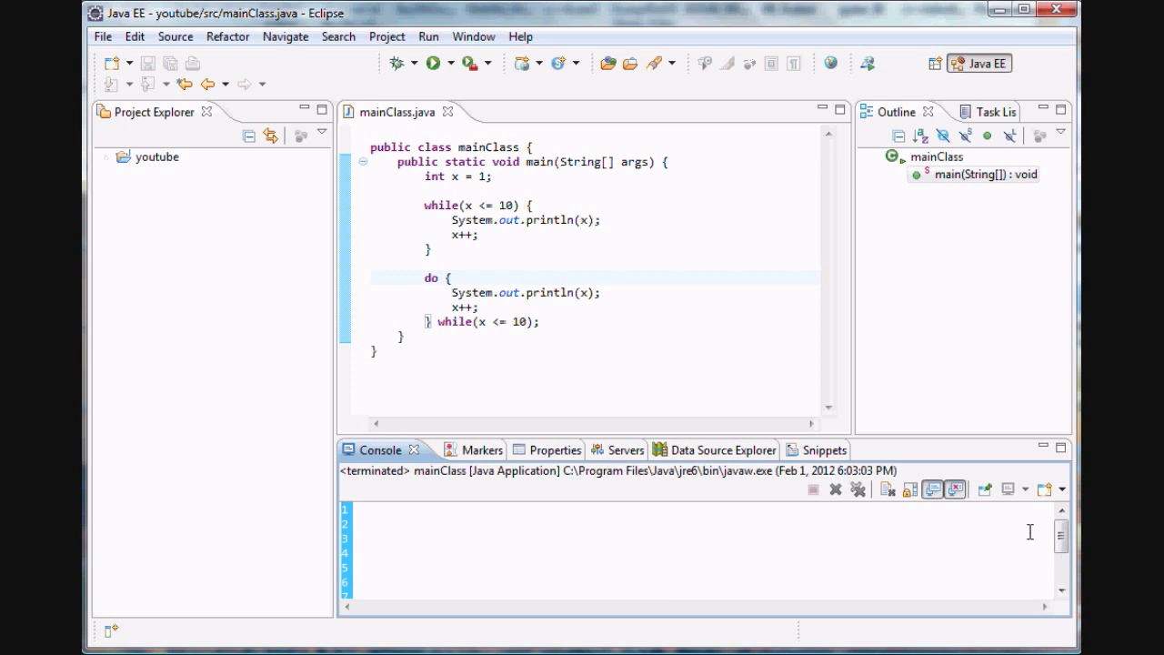
left_click_drag(1061, 547, 1062, 565)
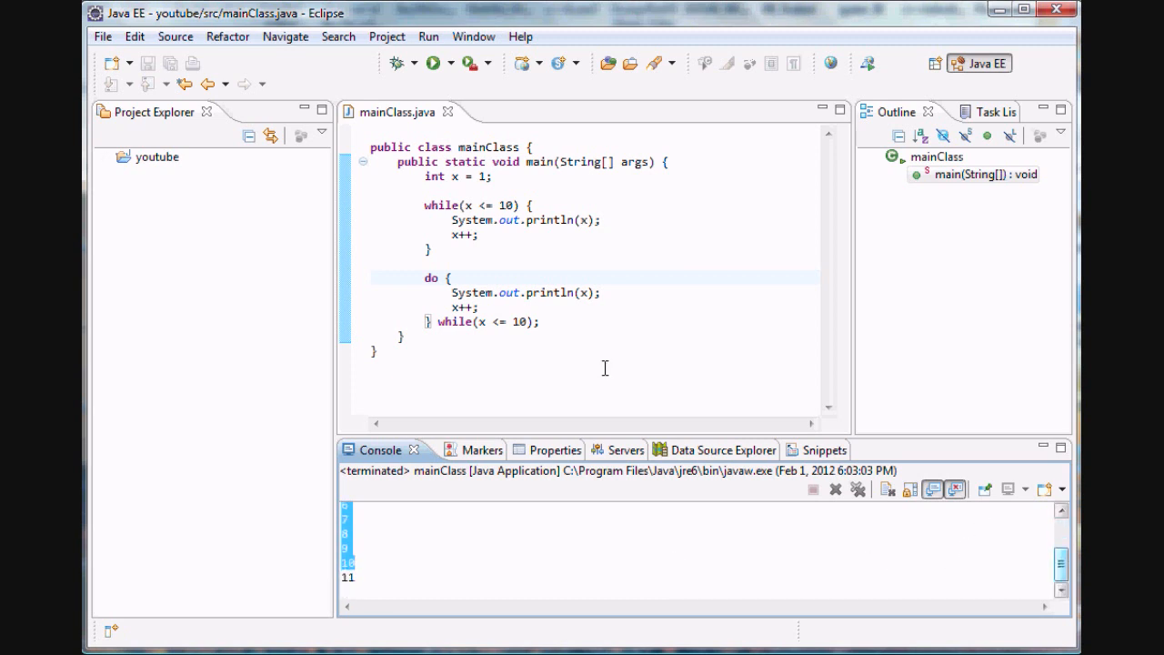
left_click(480, 234)
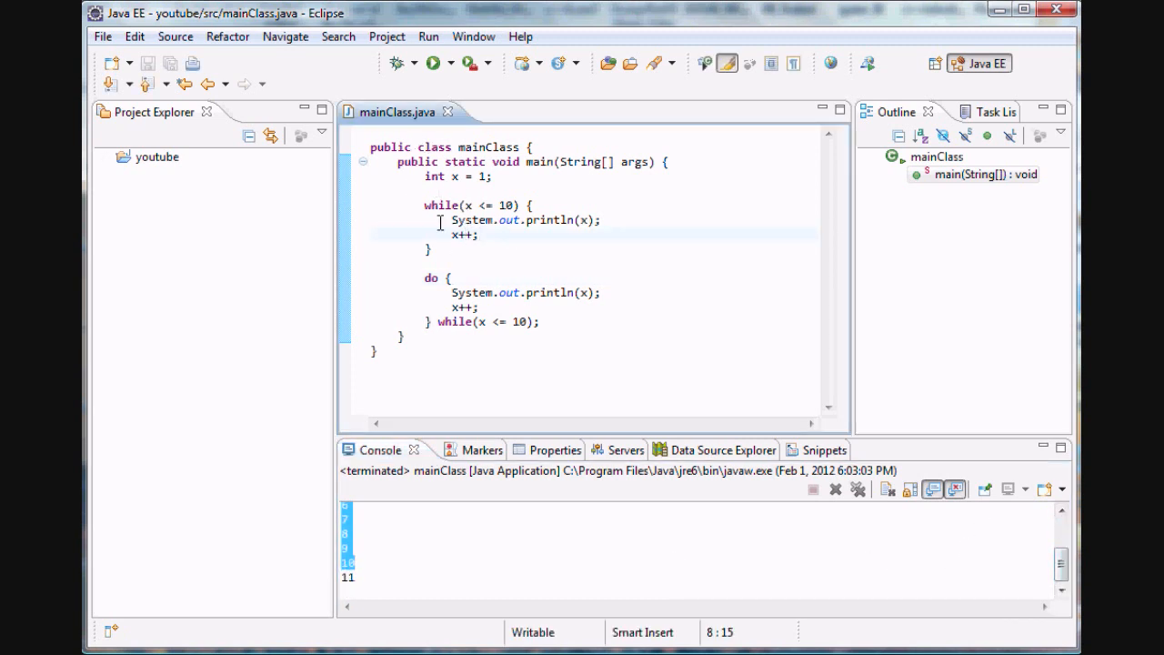
left_click(491, 177)
left_click(490, 191)
left_click_drag(452, 220, 489, 242)
left_click(480, 235)
left_click(431, 248)
left_click(457, 206)
left_click(481, 235)
left_click_drag(452, 235, 480, 235)
left_click(434, 250)
double_click(468, 206)
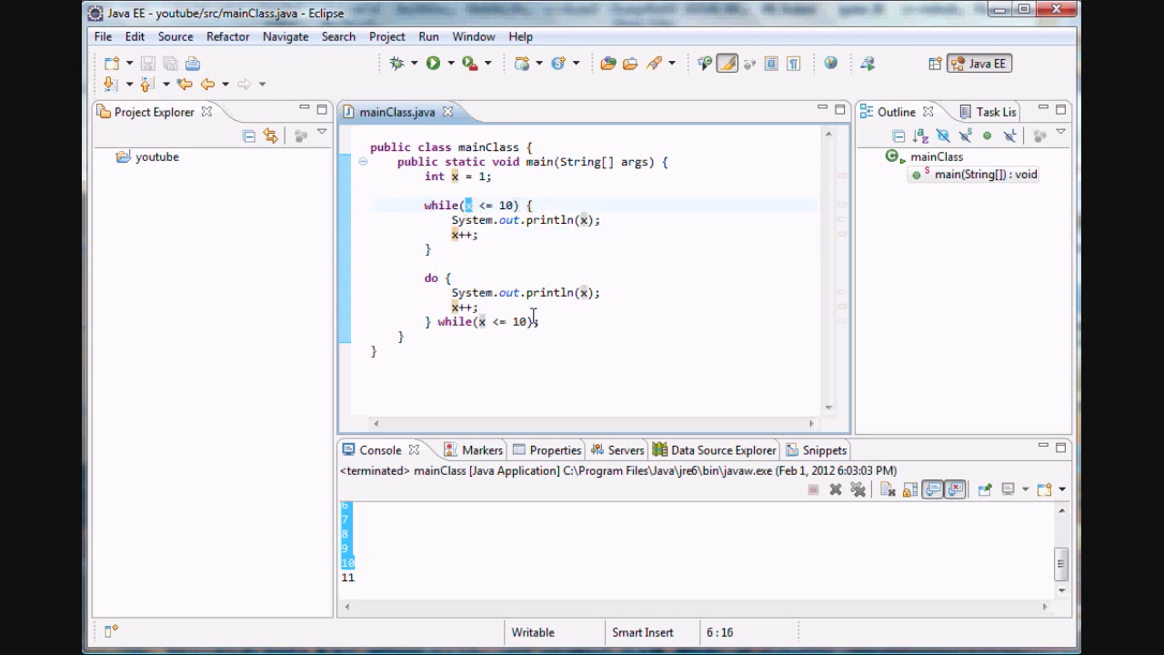
left_click(443, 206)
left_click(443, 250)
left_click(423, 264)
left_click(423, 276)
left_click(452, 278)
double_click(584, 292)
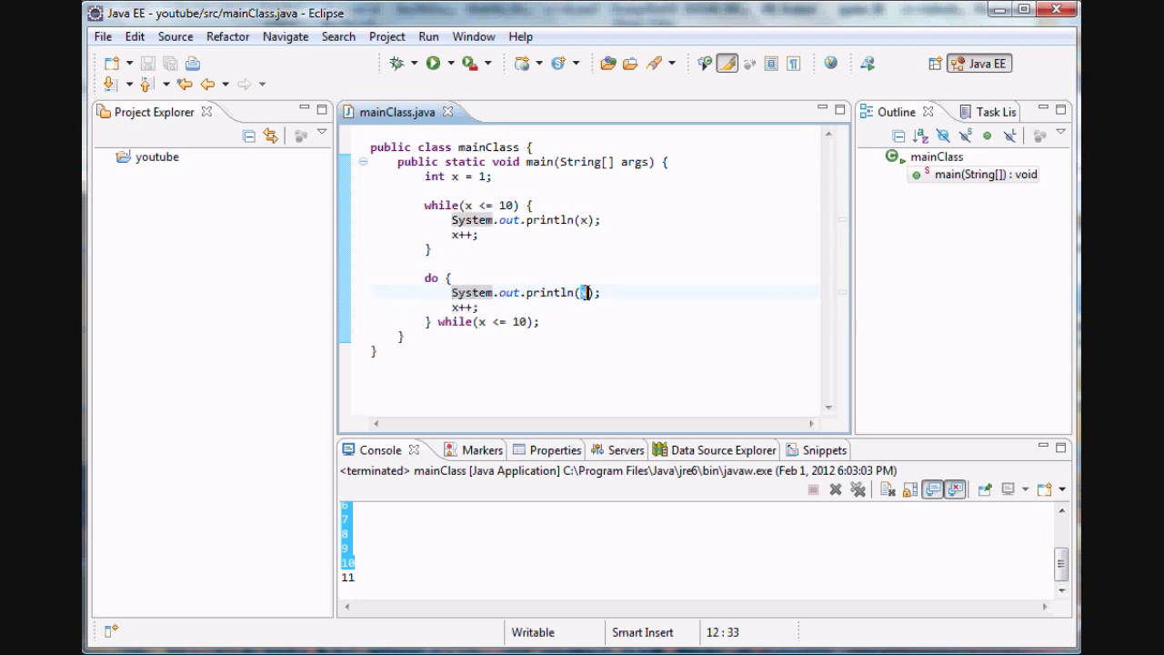
mouse_move(446, 306)
left_mouse_down()
mouse_move(478, 307)
mouse_move(452, 322)
mouse_move(536, 322)
left_mouse_up()
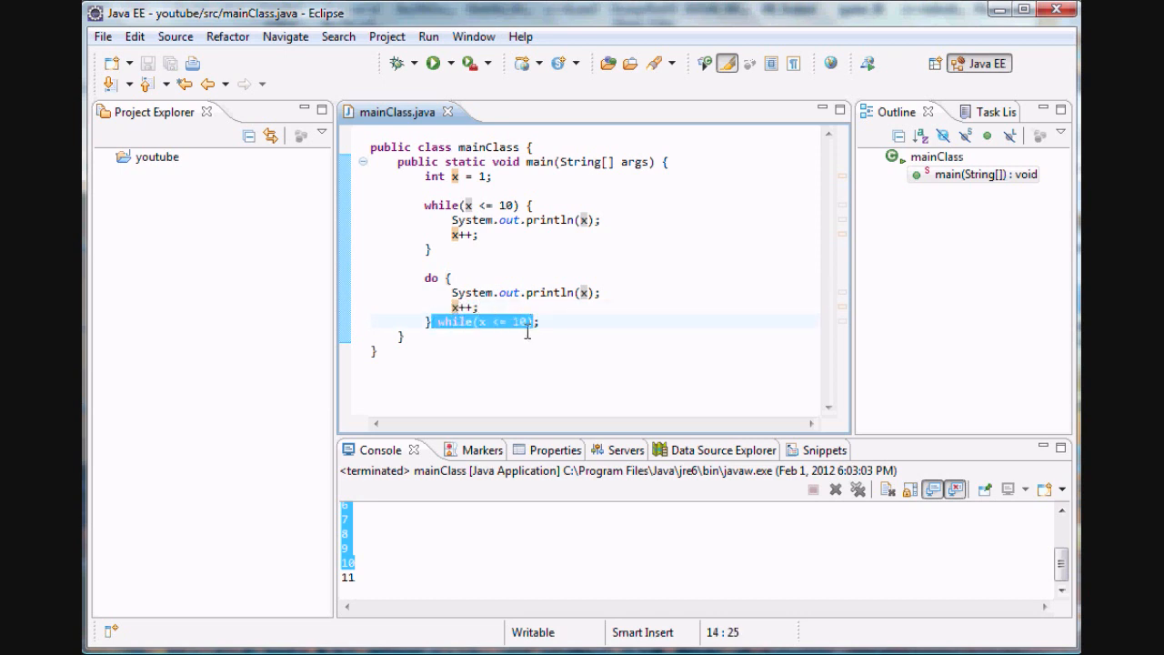
left_click(514, 311)
left_click(558, 322)
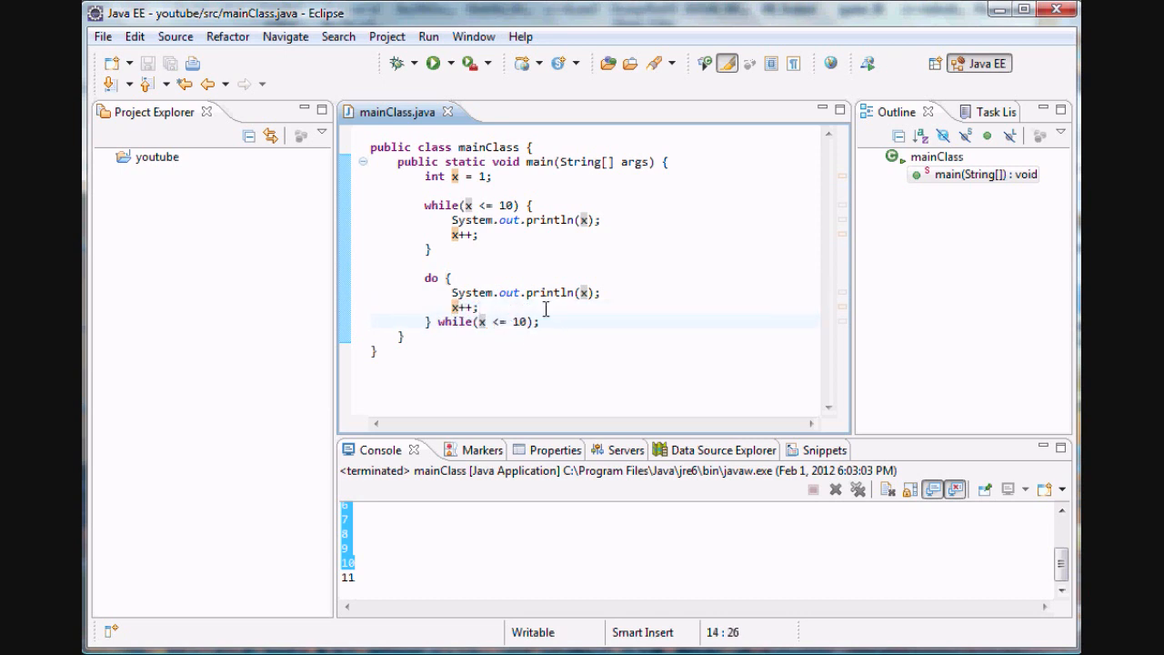
left_click_drag(551, 324, 546, 338)
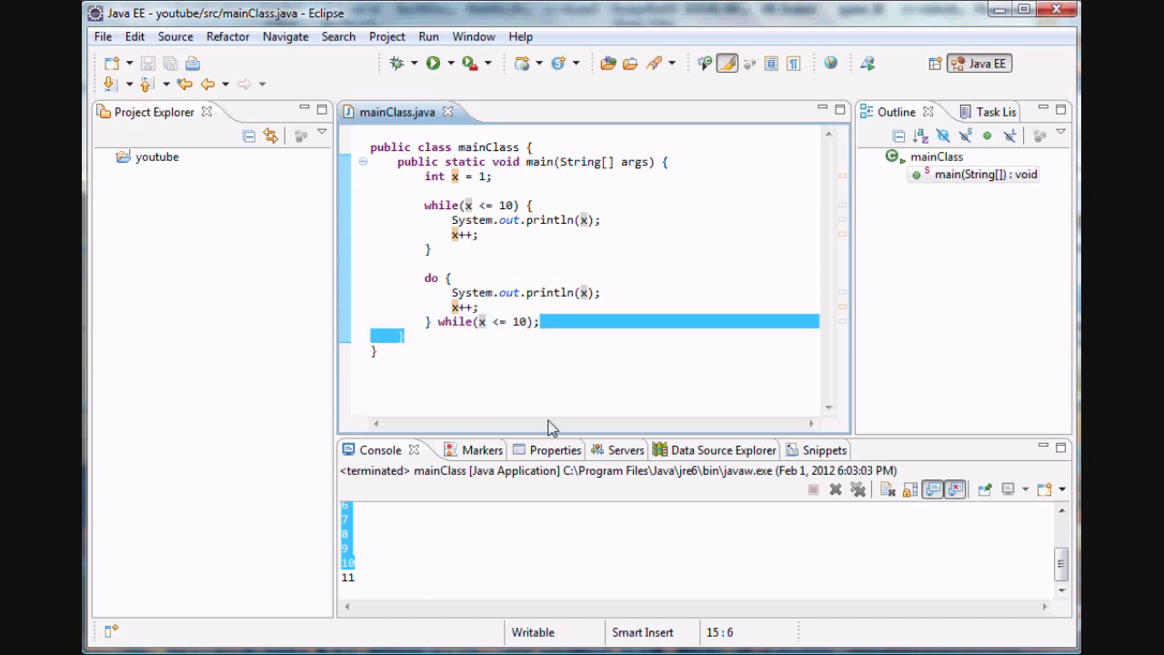
left_click(451, 308)
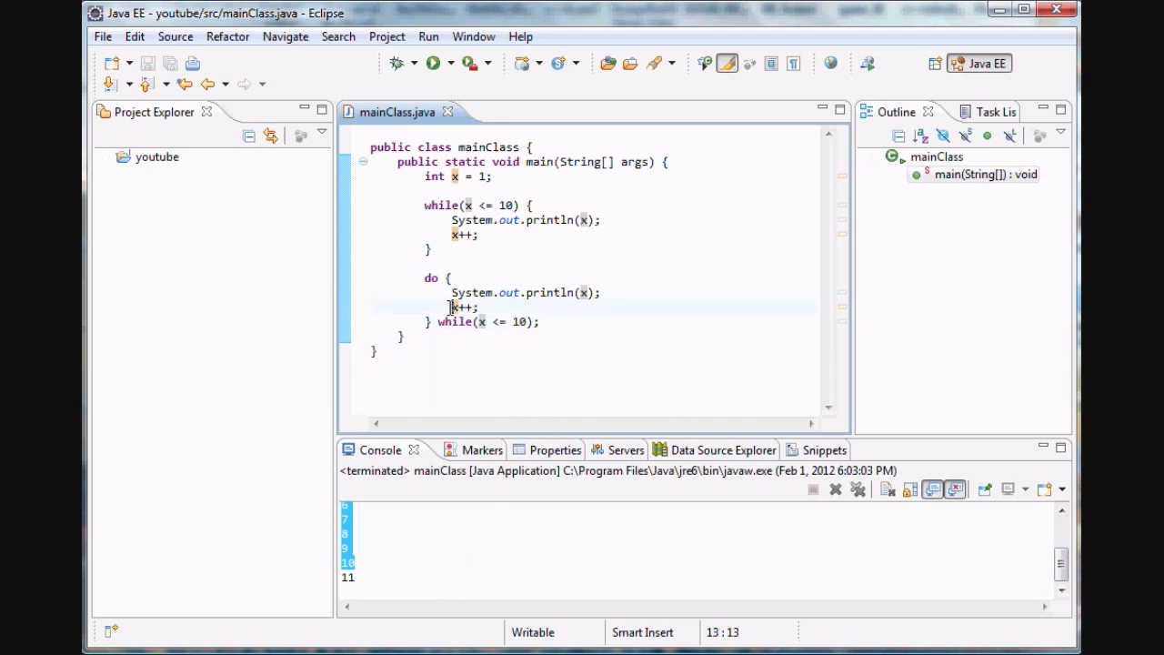
left_click_drag(451, 307, 479, 308)
mouse_move(549, 322)
left_mouse_down()
mouse_move(461, 328)
mouse_move(333, 281)
left_mouse_up()
left_click(426, 293)
left_click_drag(452, 307, 508, 310)
left_click_drag(416, 293, 602, 293)
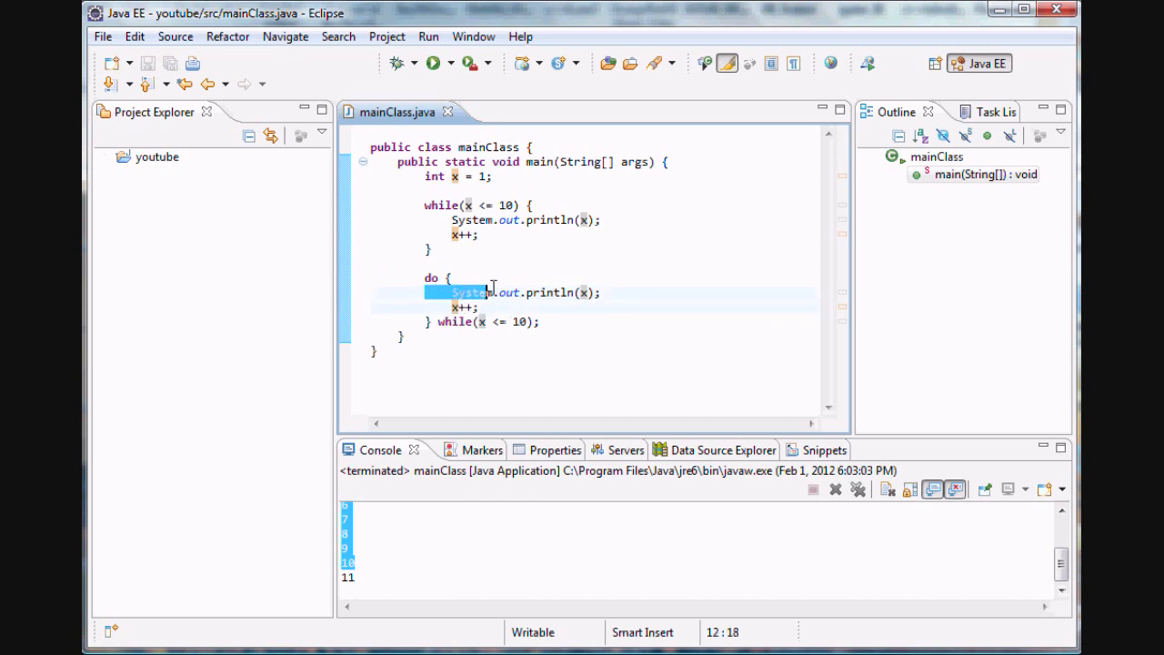
left_click(464, 322)
left_click(540, 322)
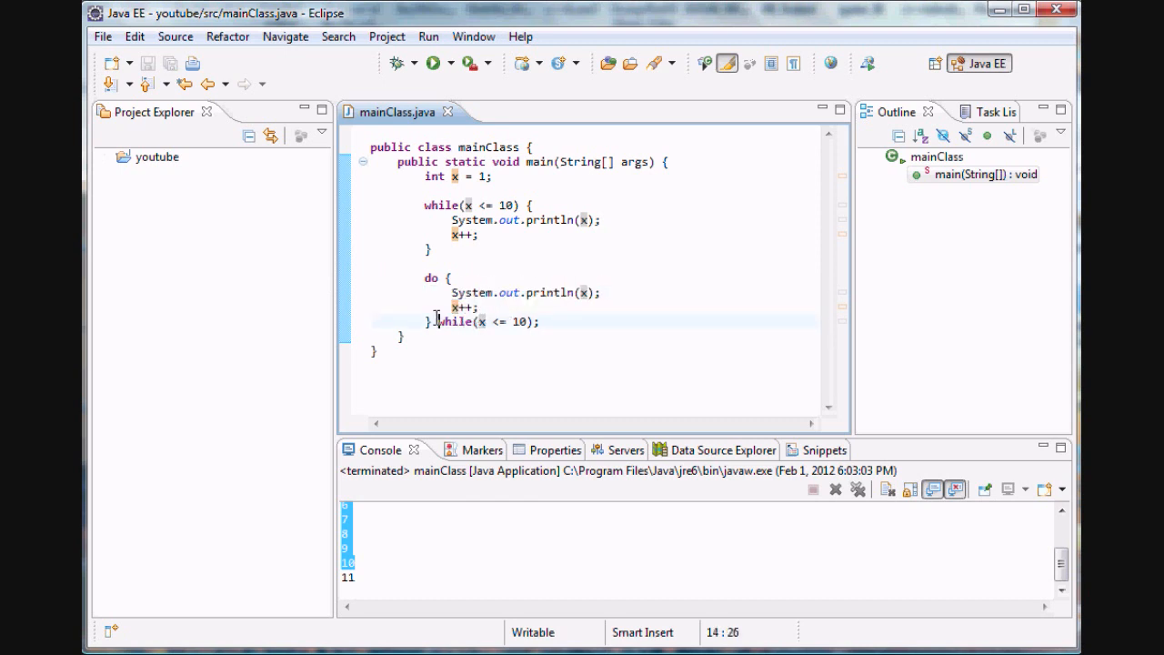
left_click_drag(437, 322, 542, 322)
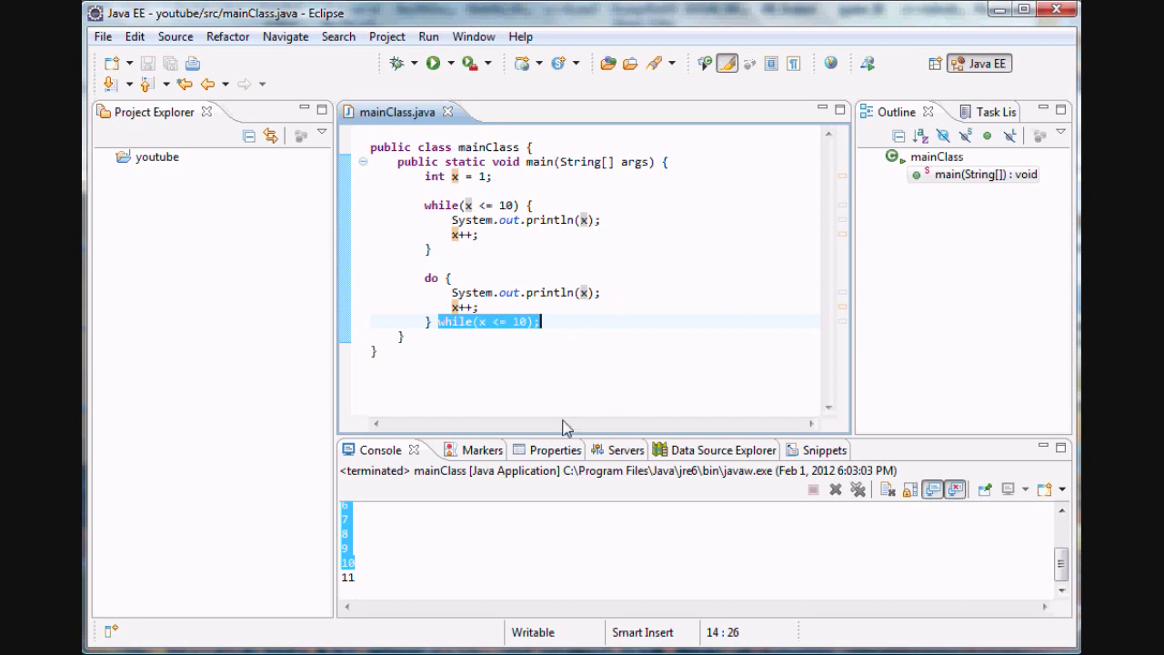
left_click(532, 307)
left_click(373, 573)
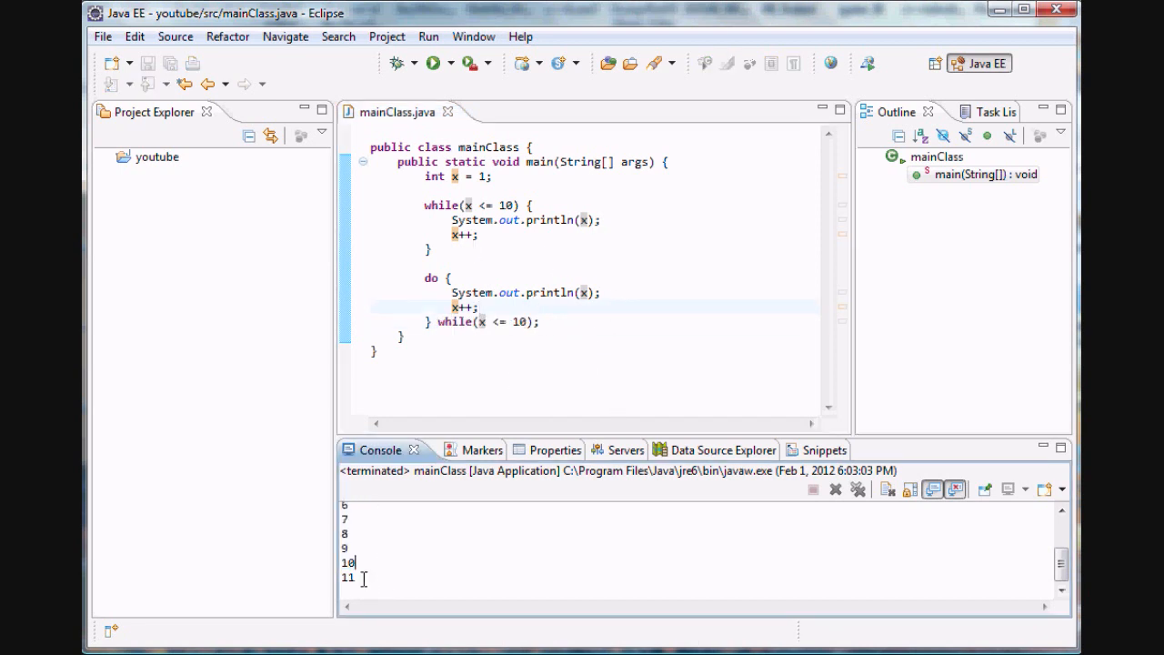
left_click_drag(368, 575, 232, 450)
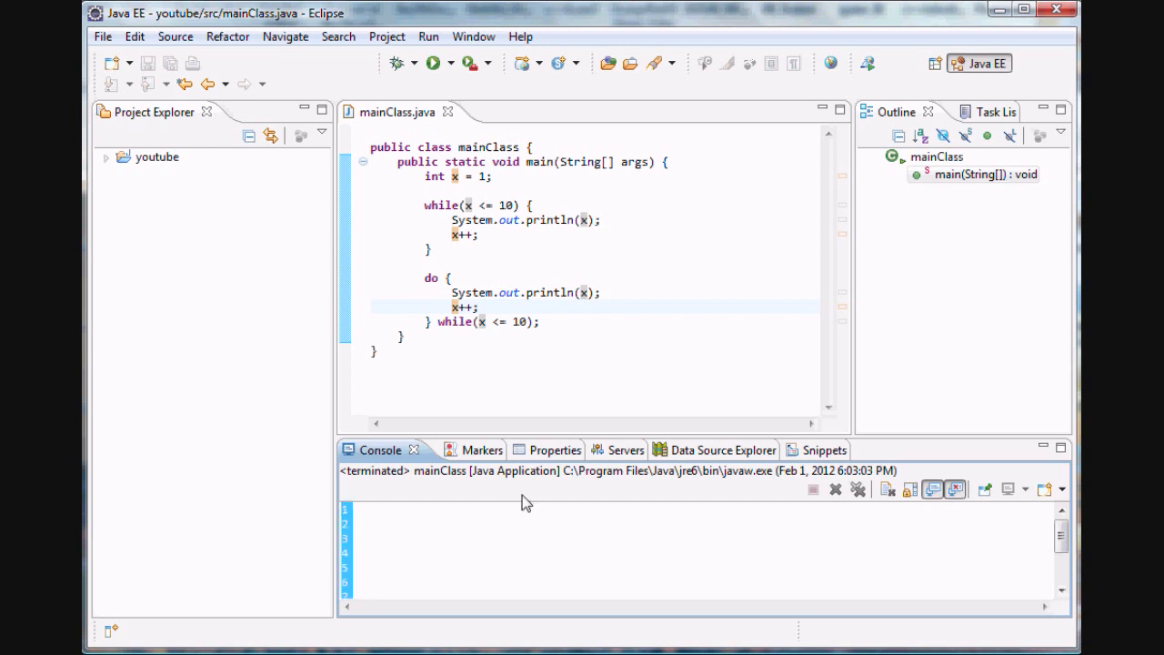
left_click_drag(542, 322, 137, 175)
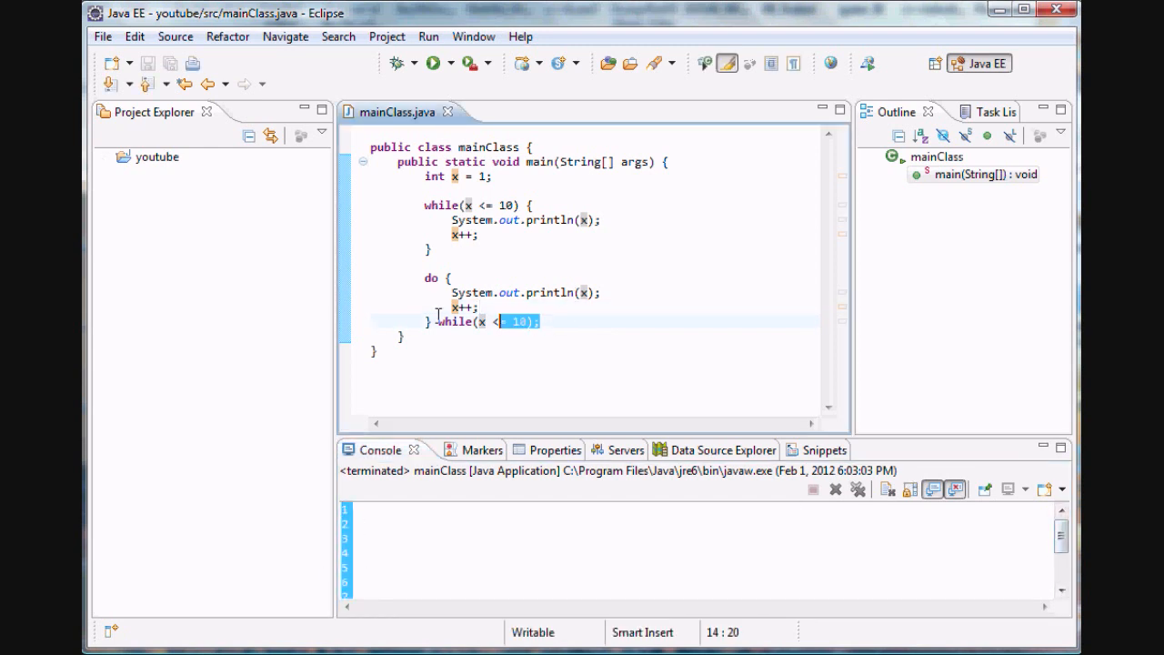
left_click(434, 248)
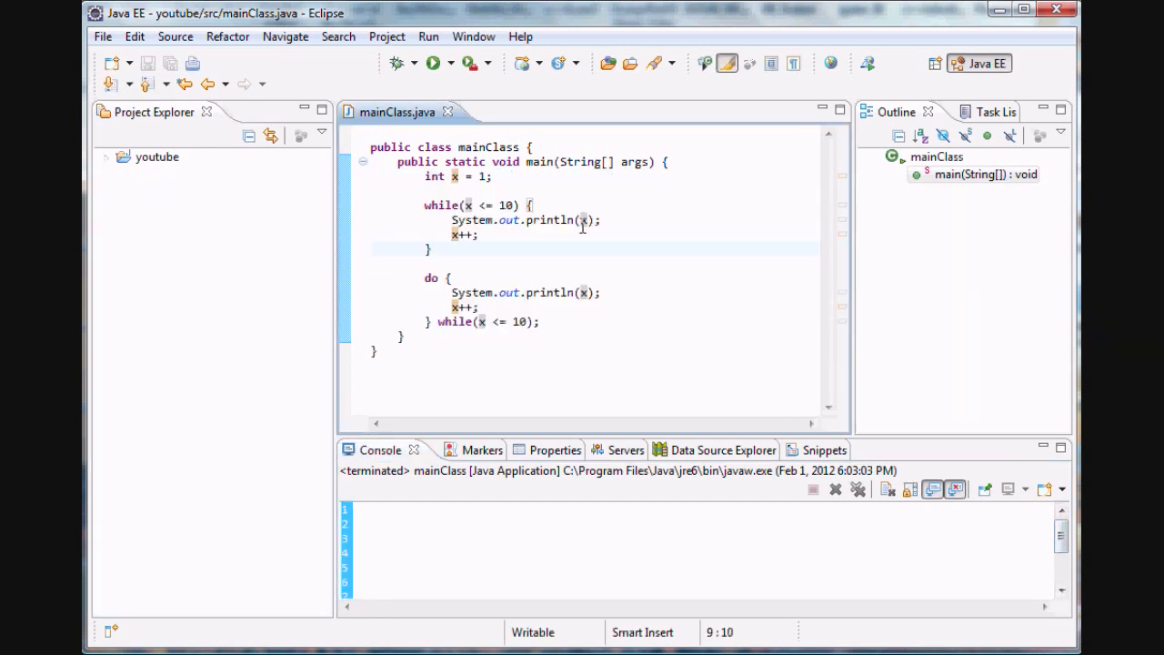